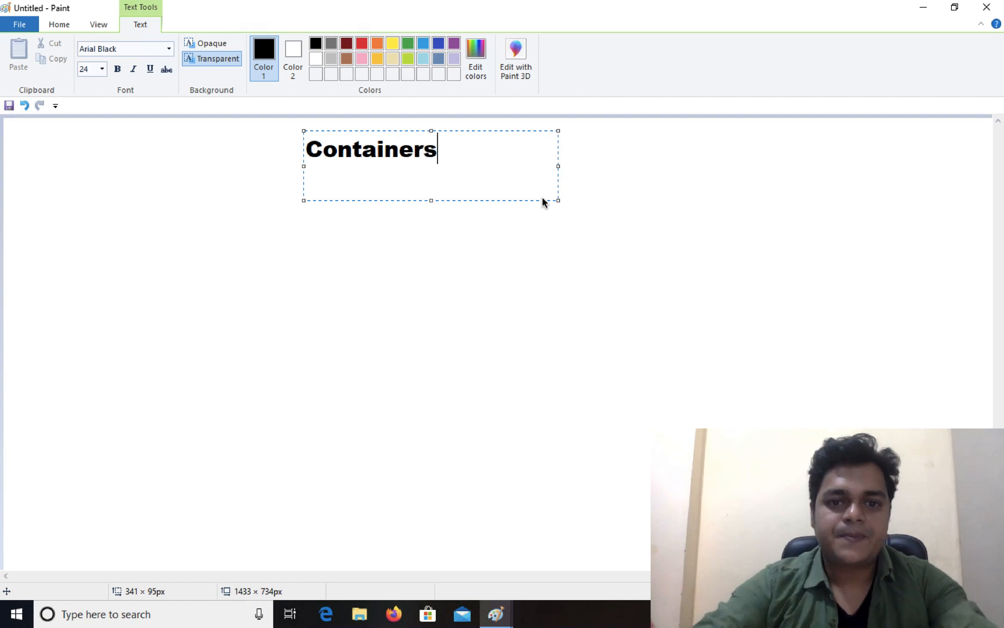
Draw a dark red rectangle of about 240 × 61 px around the Containers title
{"action": "key", "text": "ctrl+a"}
{"action": "left_click", "coordinate": [279, 144]}
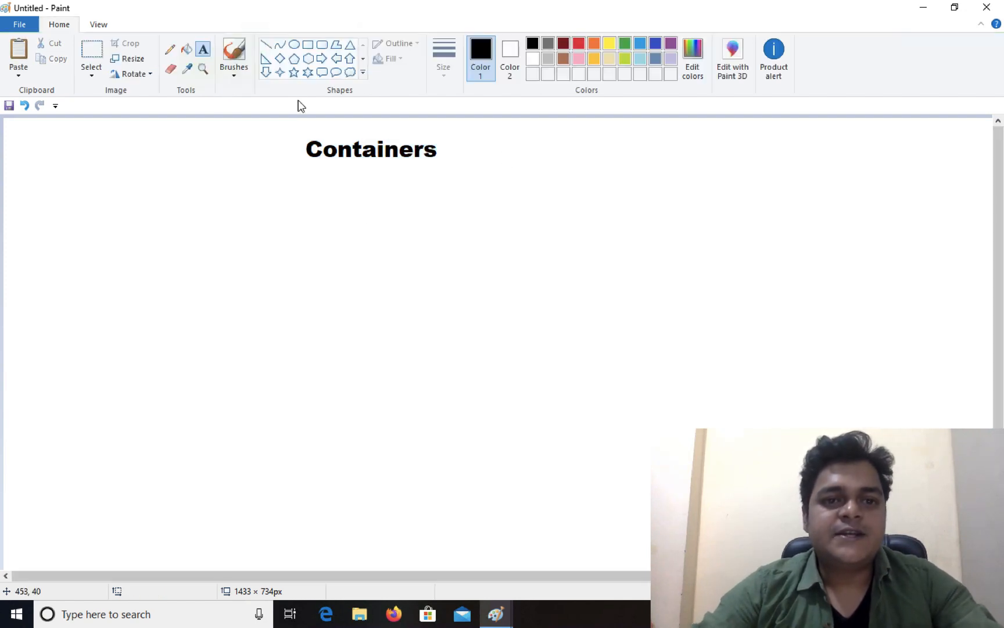
{"action": "left_click", "coordinate": [309, 45]}
{"action": "left_click_drag", "start_coordinate": [294, 133], "coordinate": [462, 176]}
{"action": "left_click", "coordinate": [563, 44]}
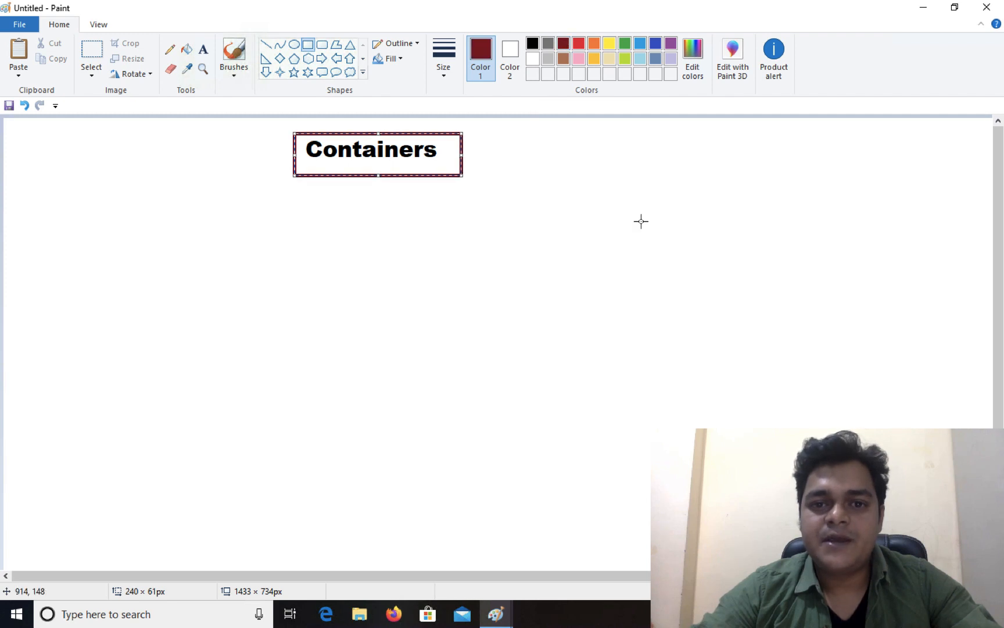
{"action": "left_click", "coordinate": [641, 221]}
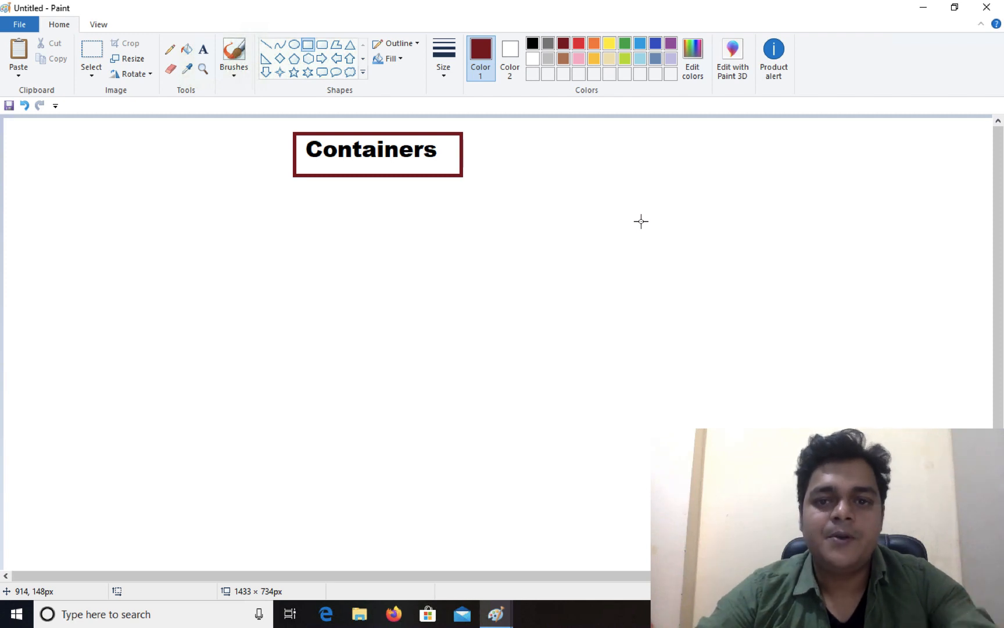
Add a dark red text list below the title reading "google Drive", "One drive" and "I-Cloud", separated by blank lines
{"action": "left_click", "coordinate": [203, 49]}
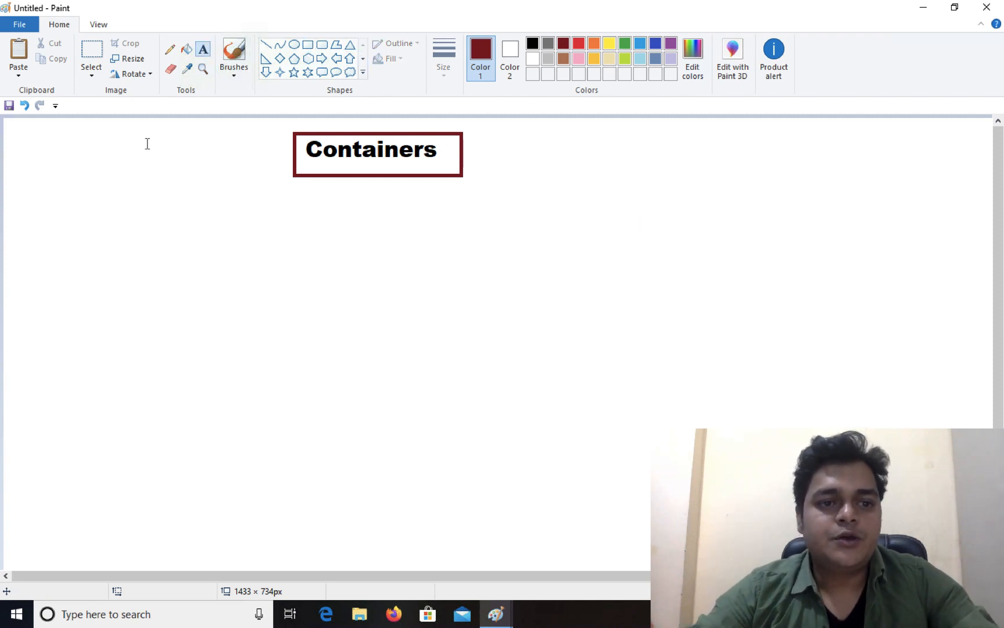
{"action": "left_click", "coordinate": [23, 214]}
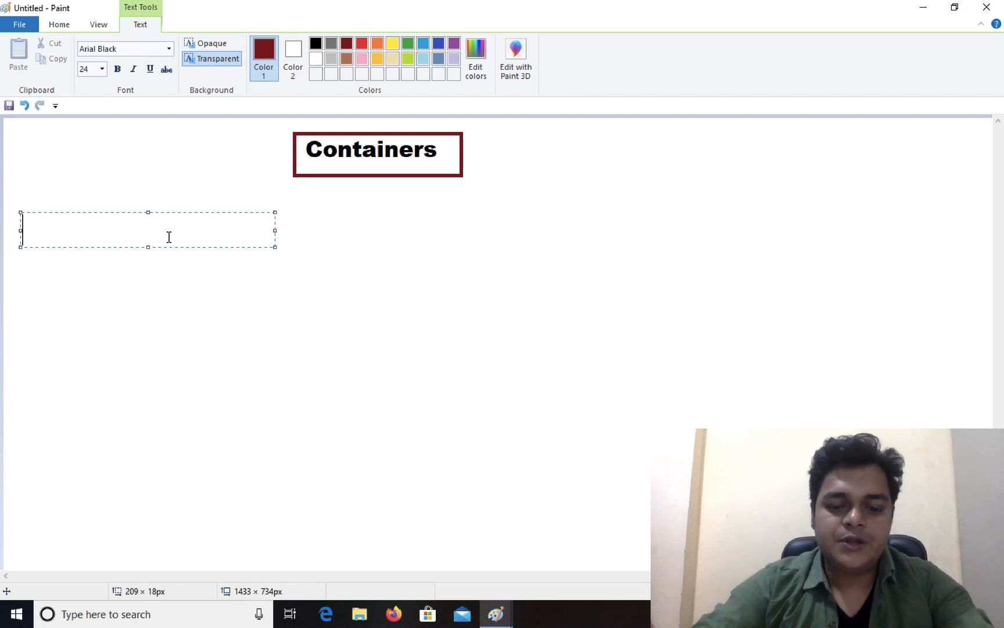
{"action": "type", "text": "google "}
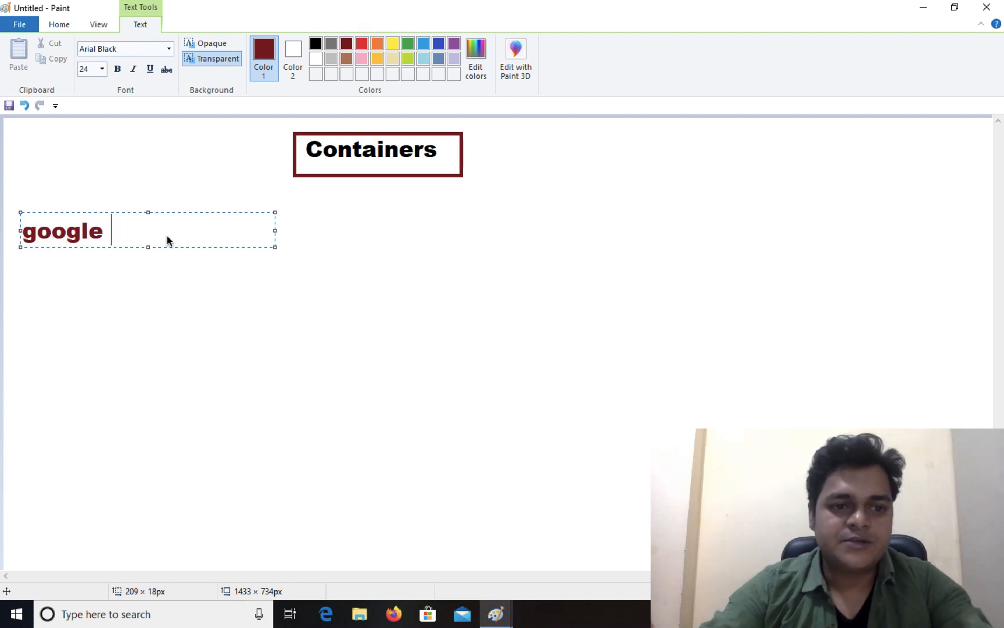
{"action": "type", "text": "Dr"}
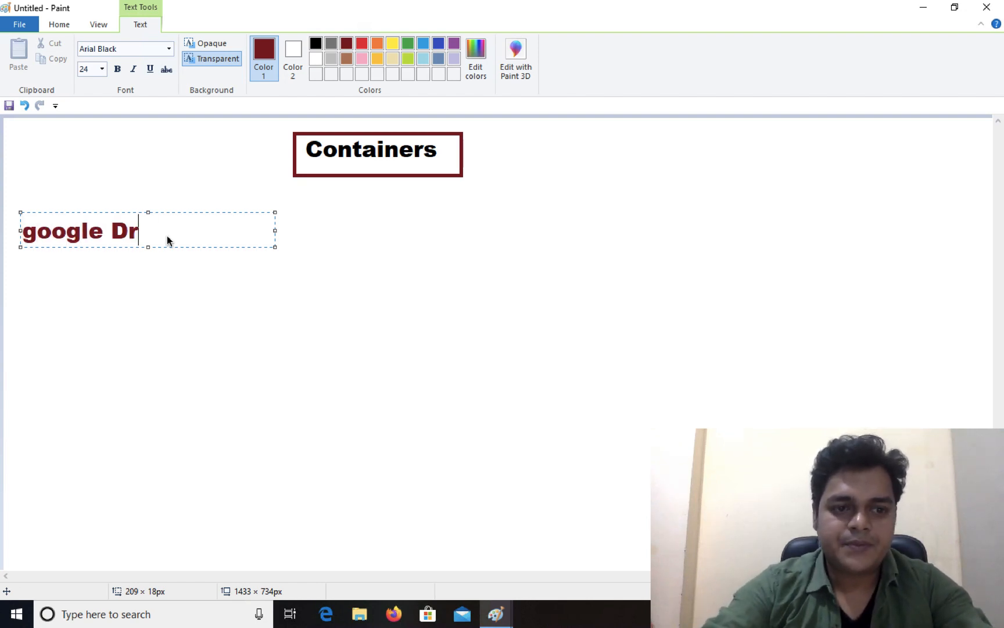
{"action": "type", "text": "ive"}
{"action": "key", "text": "Return"}
{"action": "key", "text": "Return"}
{"action": "type", "text": "O"}
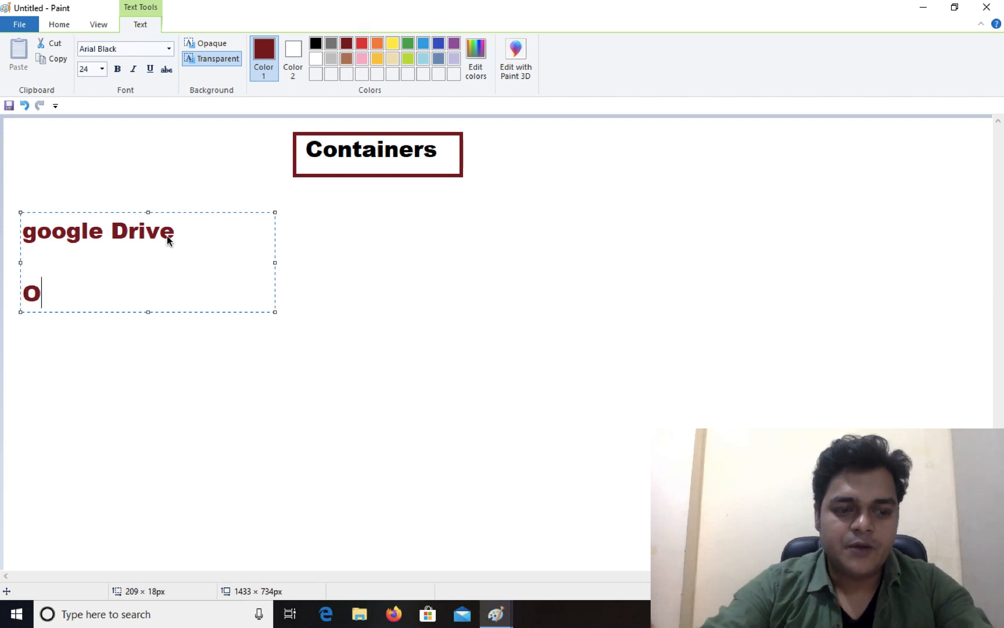
{"action": "type", "text": "ne drive"}
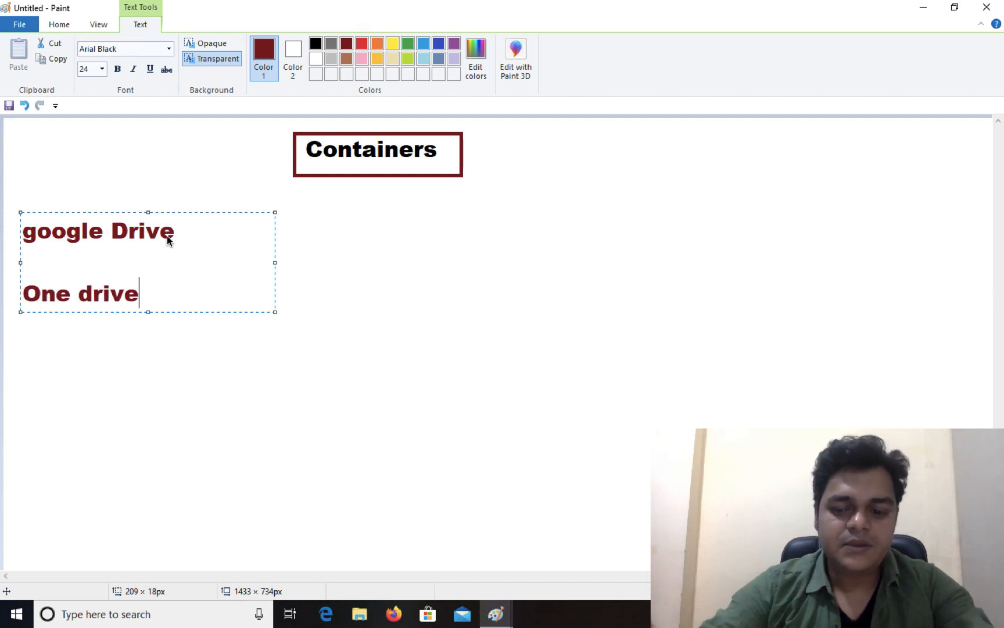
{"action": "key", "text": "Return"}
{"action": "key", "text": "Return"}
{"action": "type", "text": "I-Cloud"}
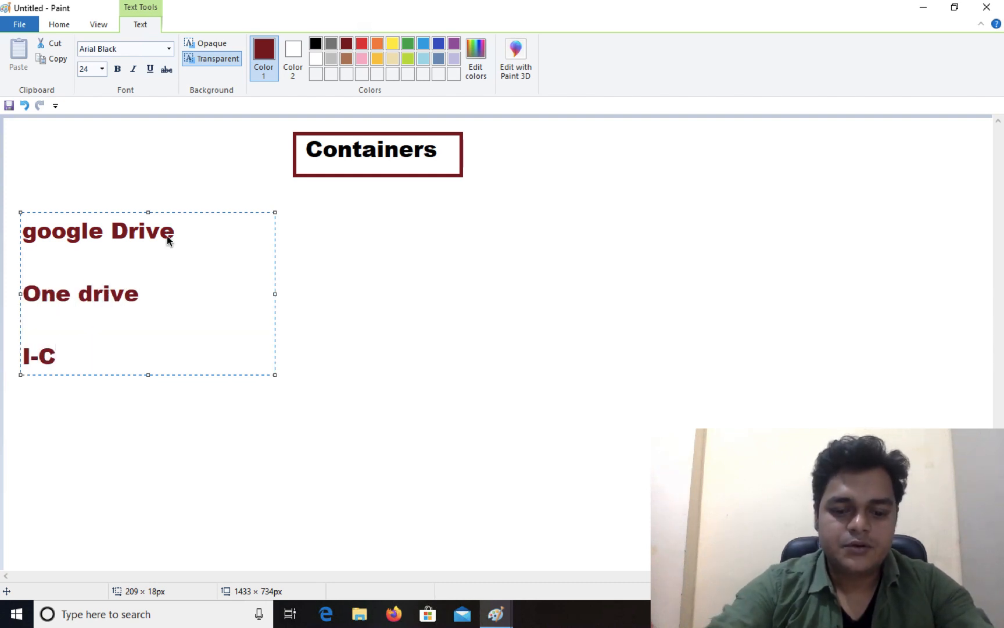
Capitalize the first letter of "google Drive" to read "Google Drive" and finalize the text list
{"action": "left_click", "coordinate": [37, 231]}
{"action": "key", "text": "BackSpace"}
{"action": "type", "text": "G"}
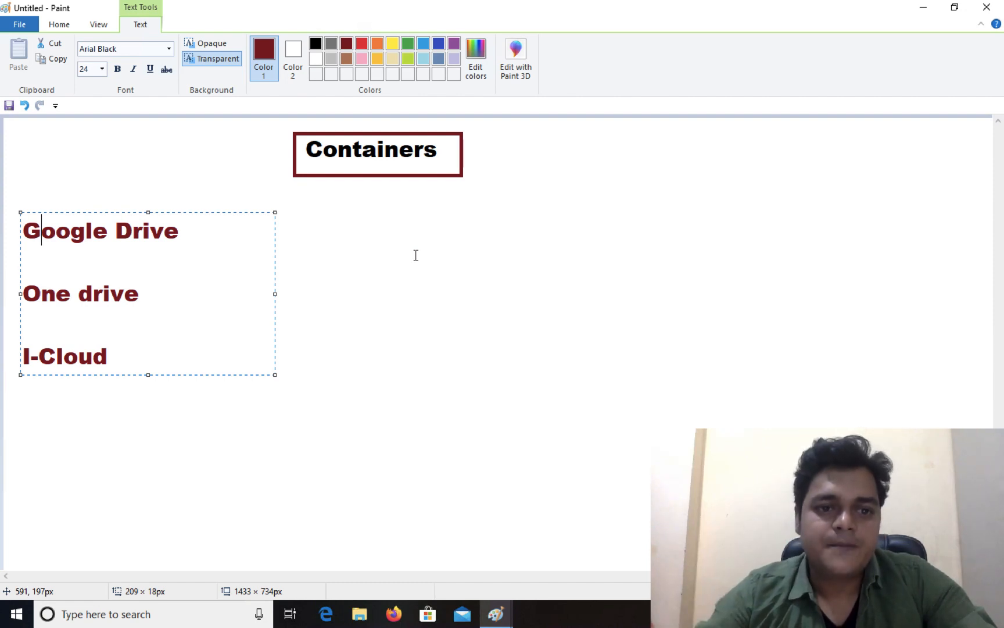
{"action": "left_click", "coordinate": [583, 254]}
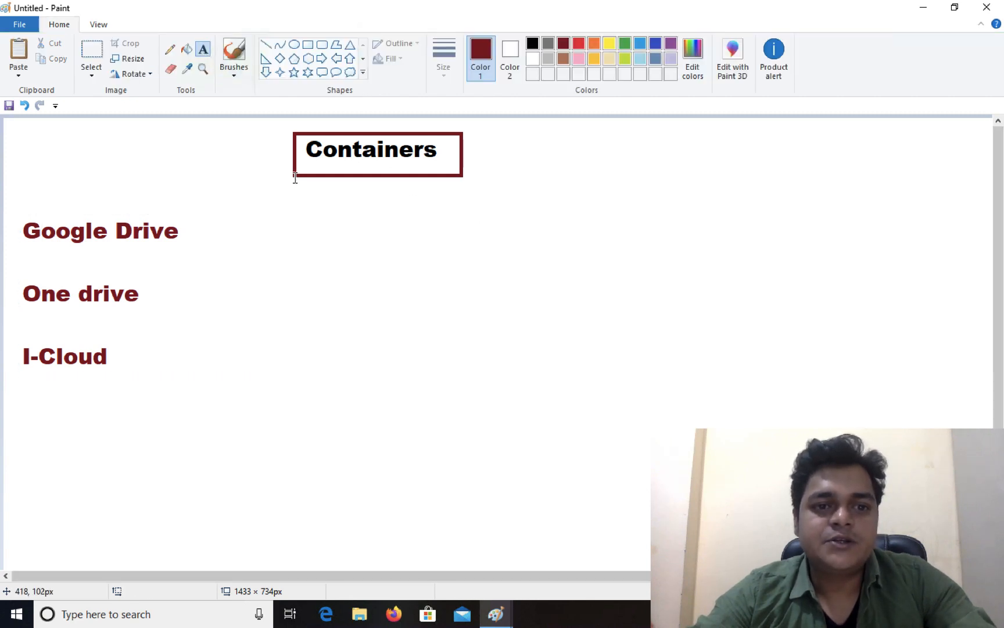
Switch to the other Paint drawing, titled "Azure storage Services"
{"action": "left_click", "coordinate": [478, 259]}
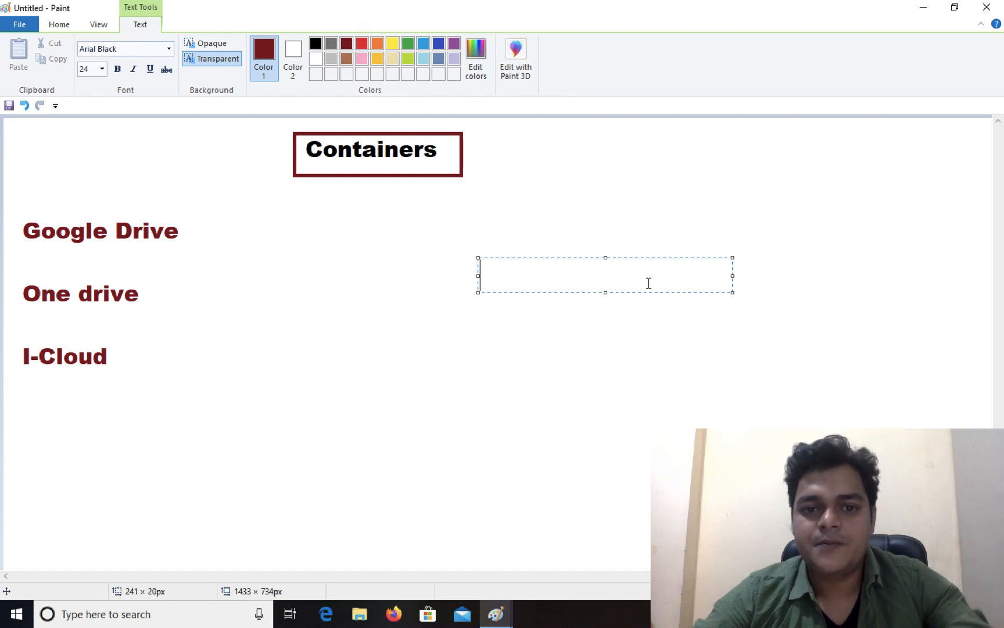
{"action": "left_click", "coordinate": [871, 196]}
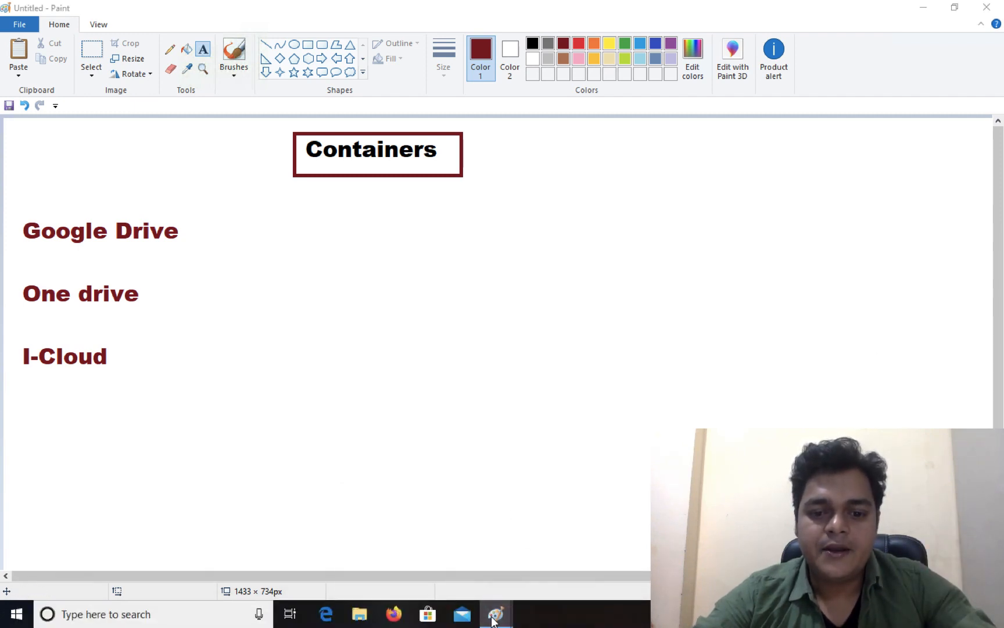
{"action": "mouse_move", "coordinate": [495, 613]}
{"action": "left_click", "coordinate": [448, 537]}
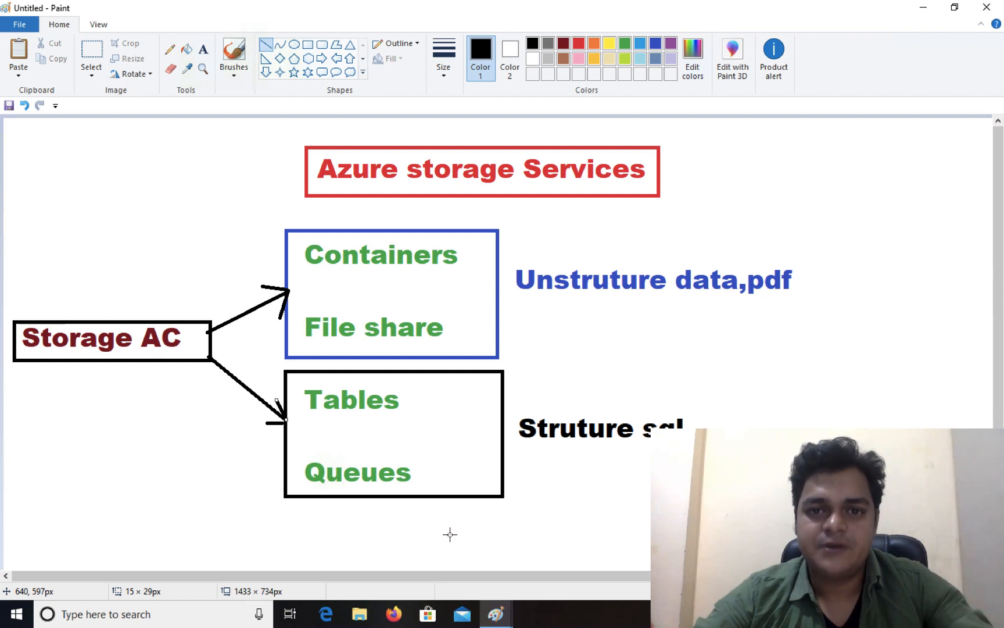
Switch to Chrome, open portal.azure.com in full screen and sign in with the first listed account
{"action": "key", "text": "ctrl+Left"}
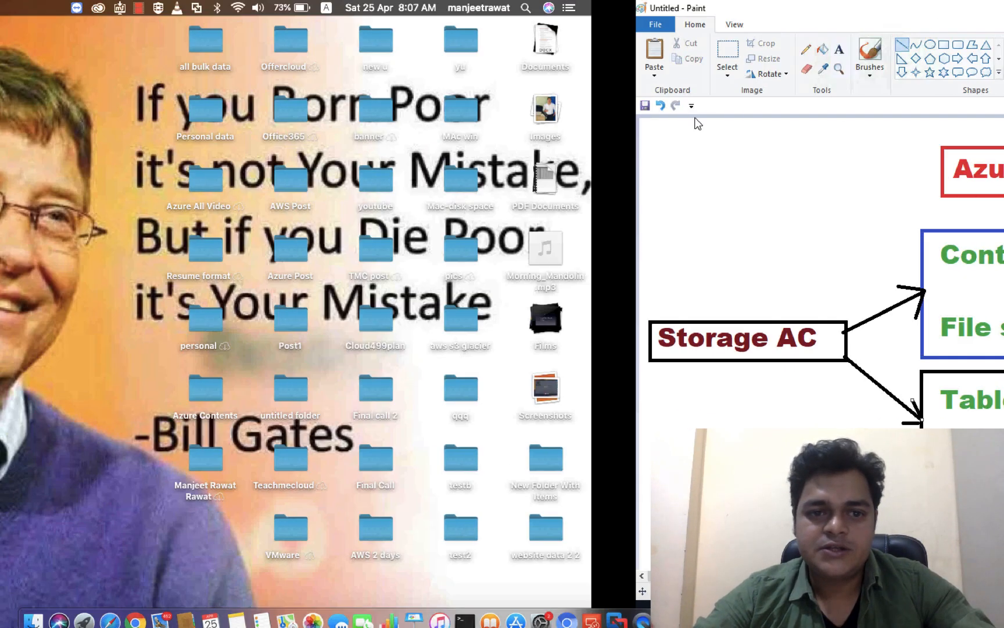
{"action": "left_click", "coordinate": [134, 612]}
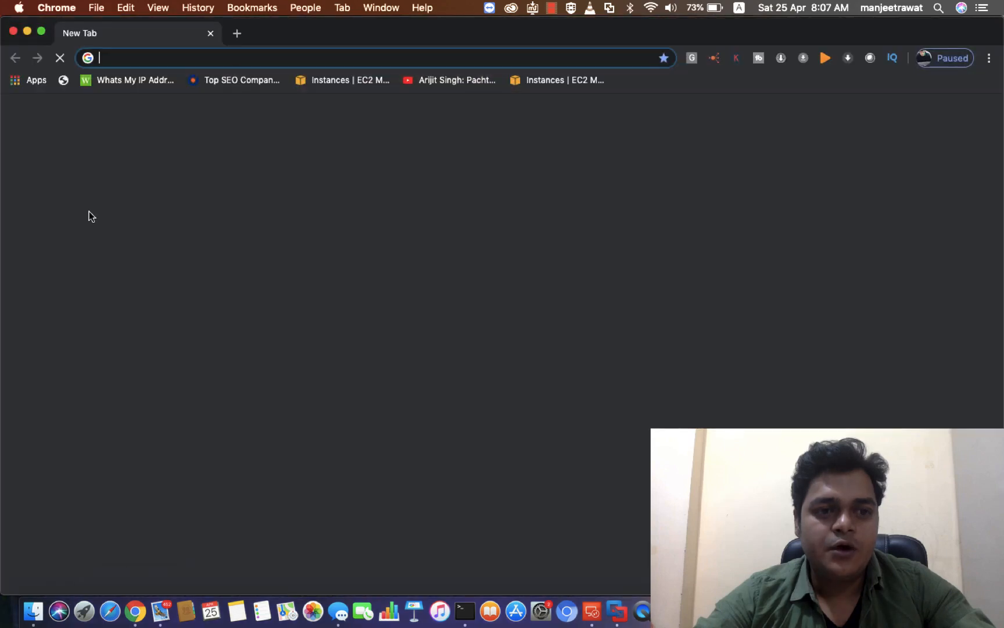
{"action": "type", "text": "po"}
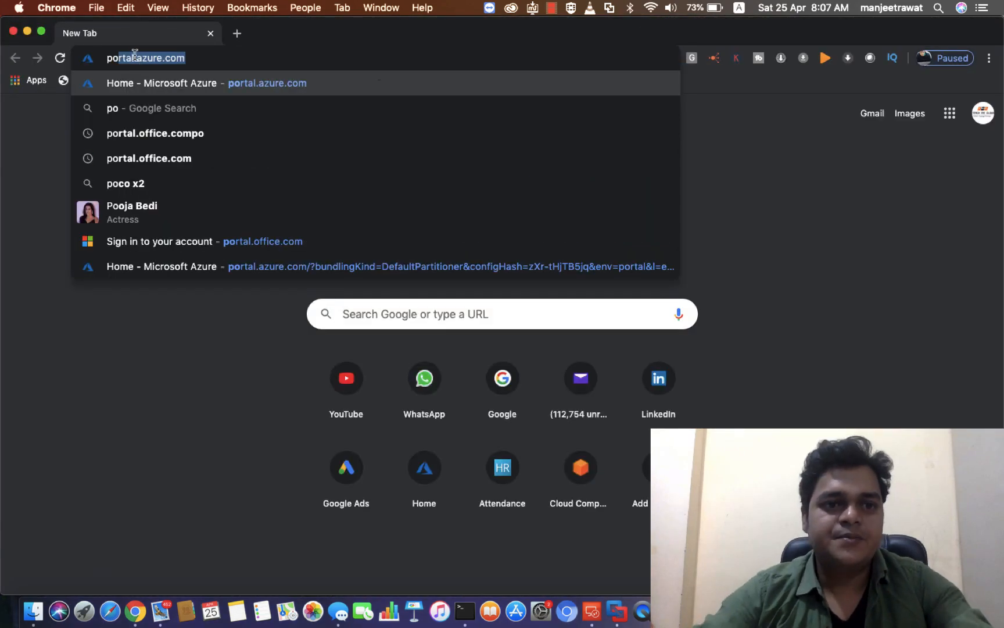
{"action": "key", "text": "Return"}
{"action": "key", "text": "ctrl+super+f"}
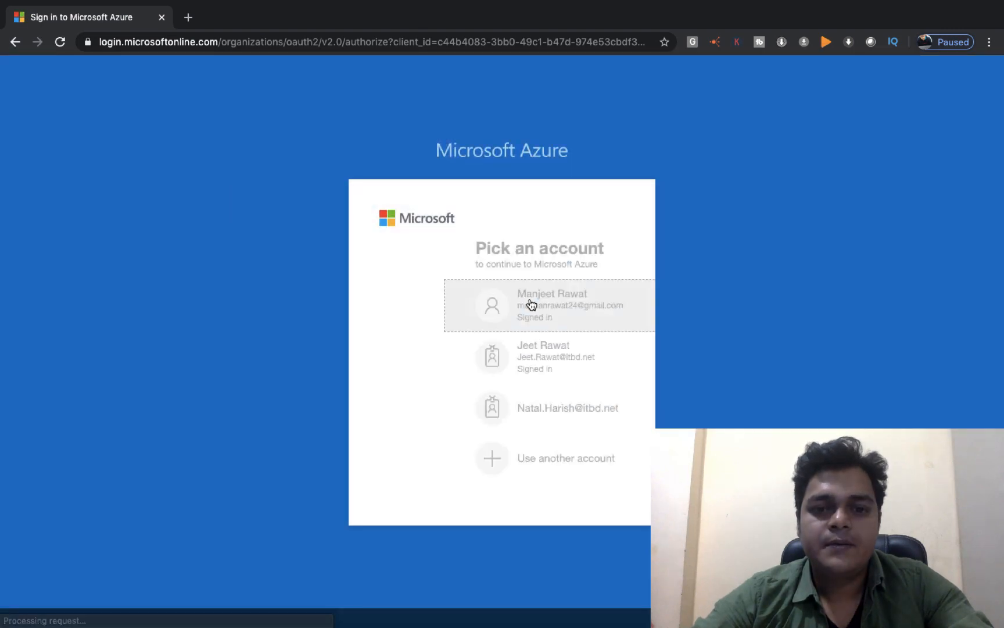
{"action": "left_click", "coordinate": [456, 315]}
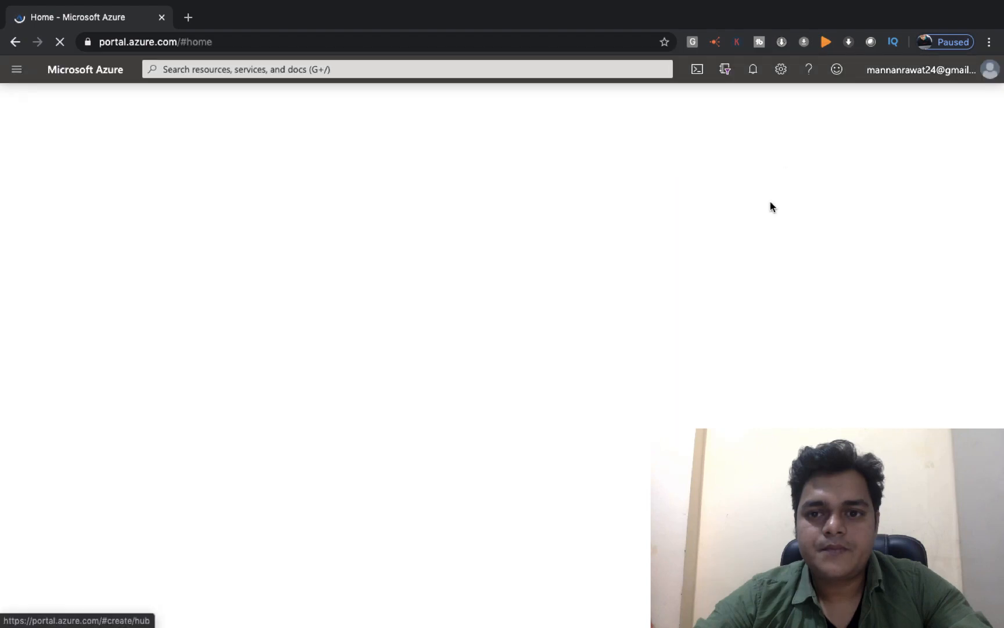
Open the Storage accounts list from the Storage category of all services and start creating a storage account
{"action": "left_click", "coordinate": [837, 152]}
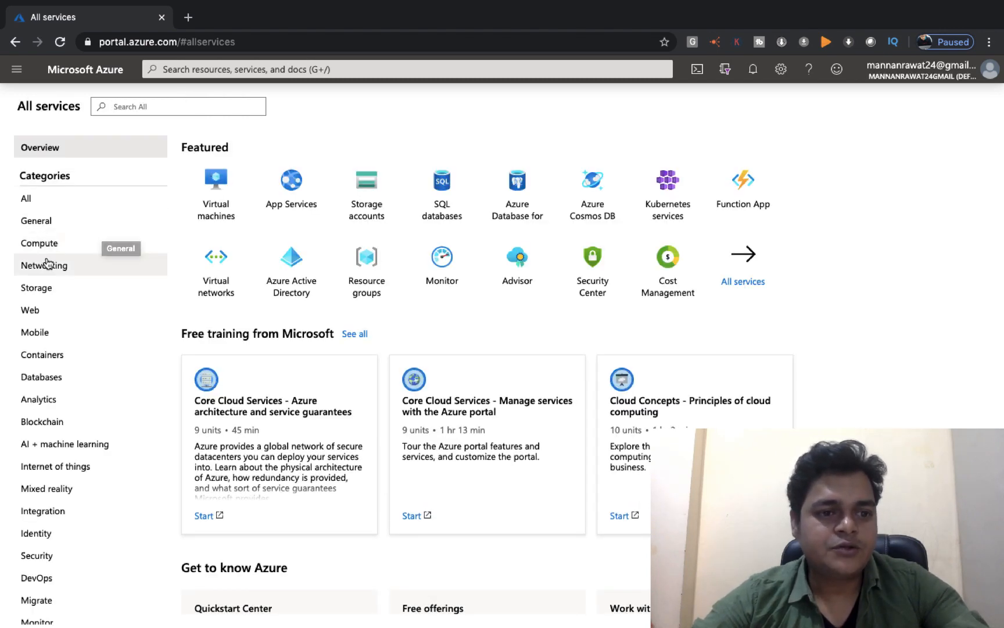
{"action": "left_click", "coordinate": [37, 287]}
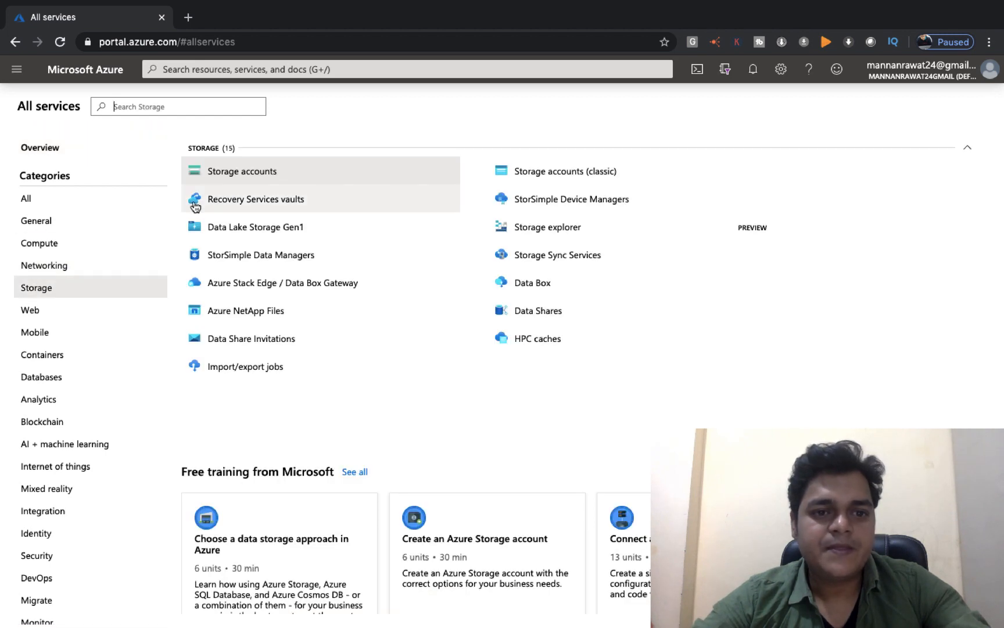
{"action": "mouse_move", "coordinate": [249, 173]}
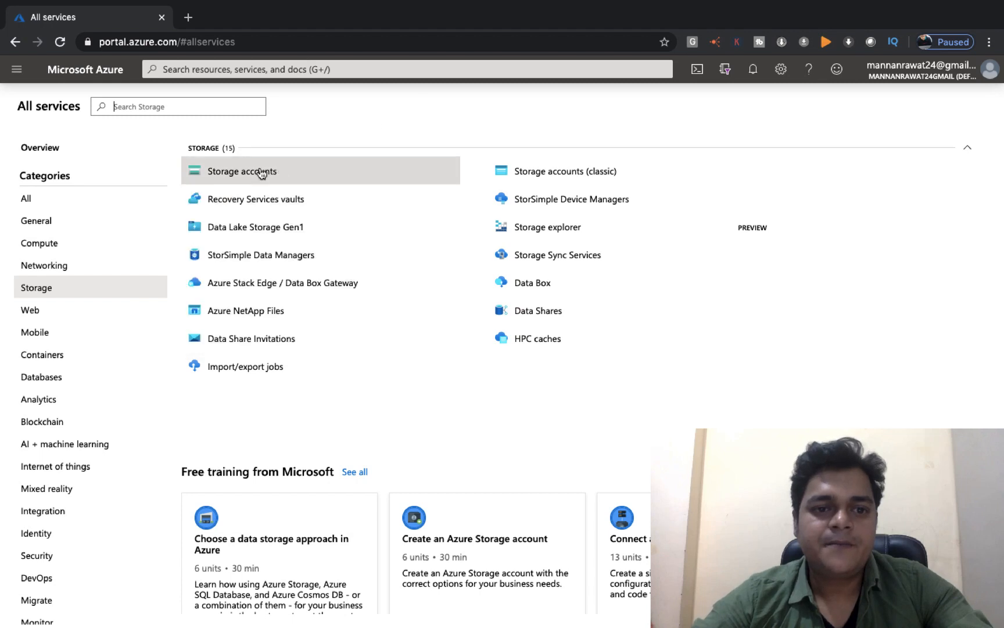
{"action": "left_click", "coordinate": [250, 172]}
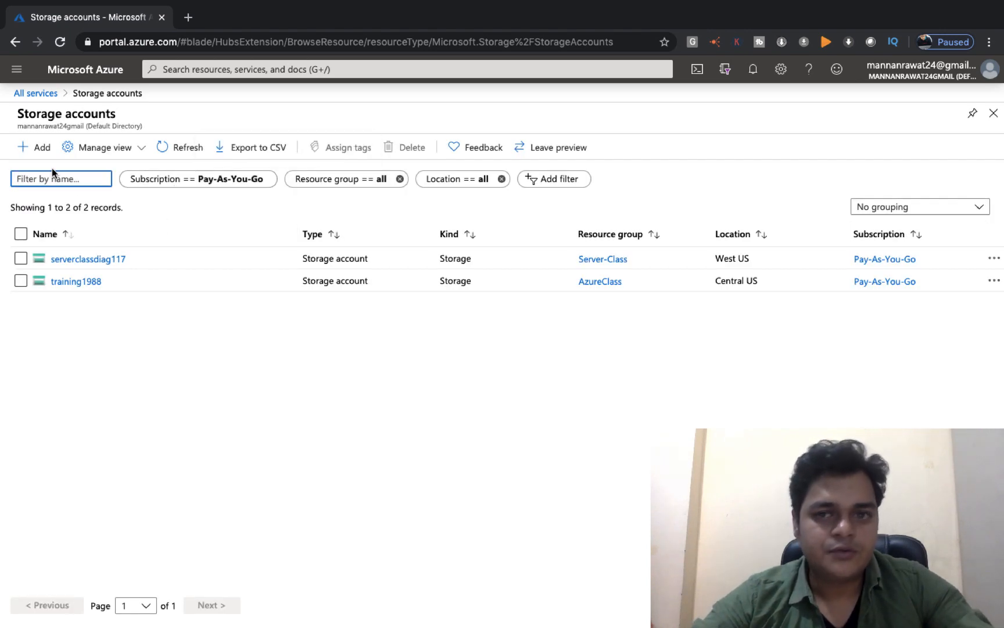
{"action": "left_click", "coordinate": [37, 148]}
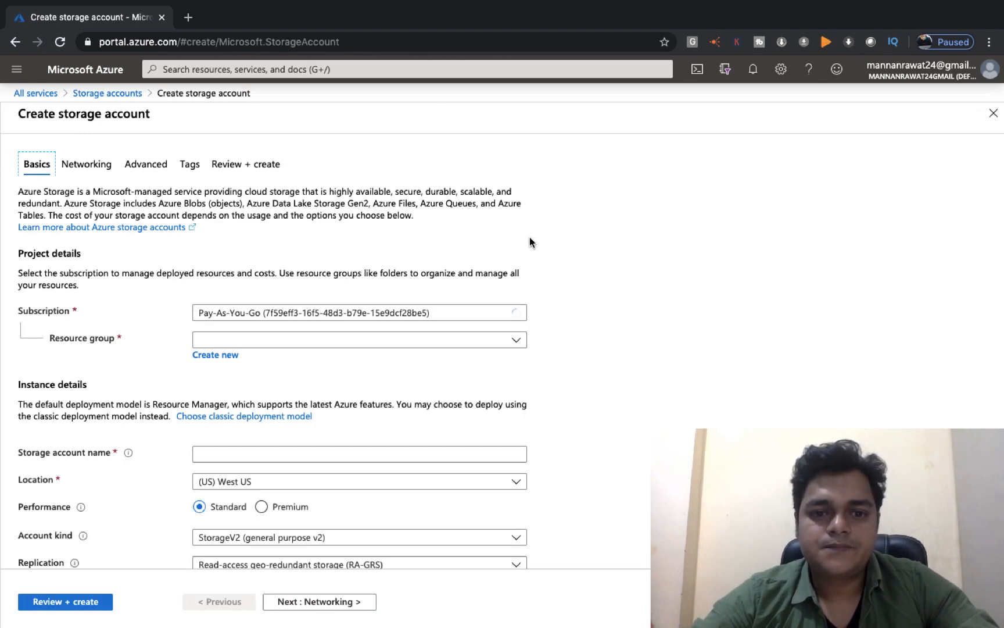
Set the new storage account's resource group to AzureClass
{"action": "scroll", "coordinate": [367, 355], "scroll_direction": "down", "scroll_amount": 1}
{"action": "scroll", "coordinate": [367, 355], "scroll_direction": "up", "scroll_amount": 1}
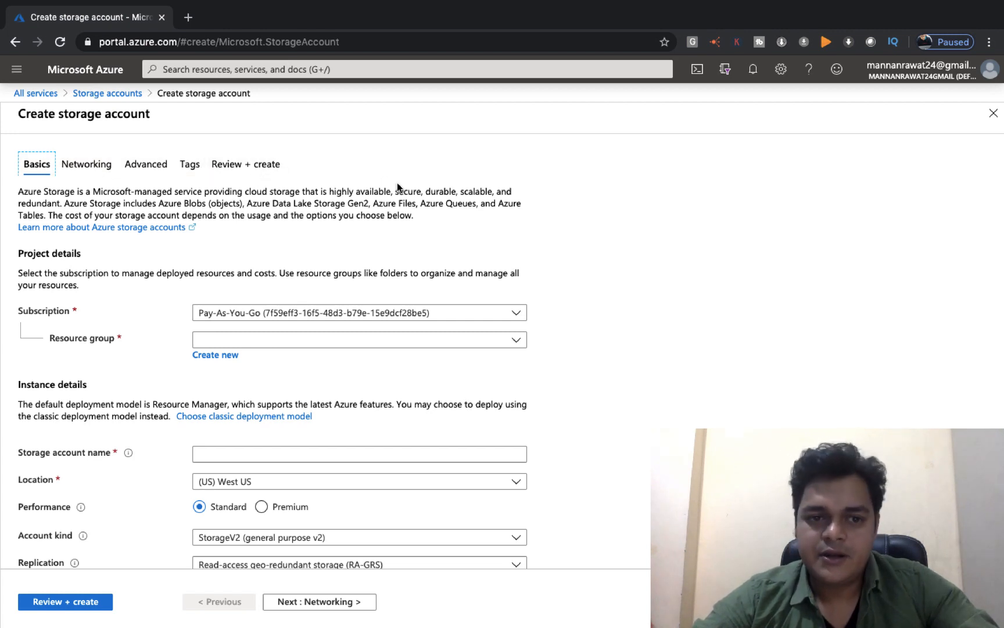
{"action": "scroll", "coordinate": [197, 323], "scroll_direction": "down", "scroll_amount": 2}
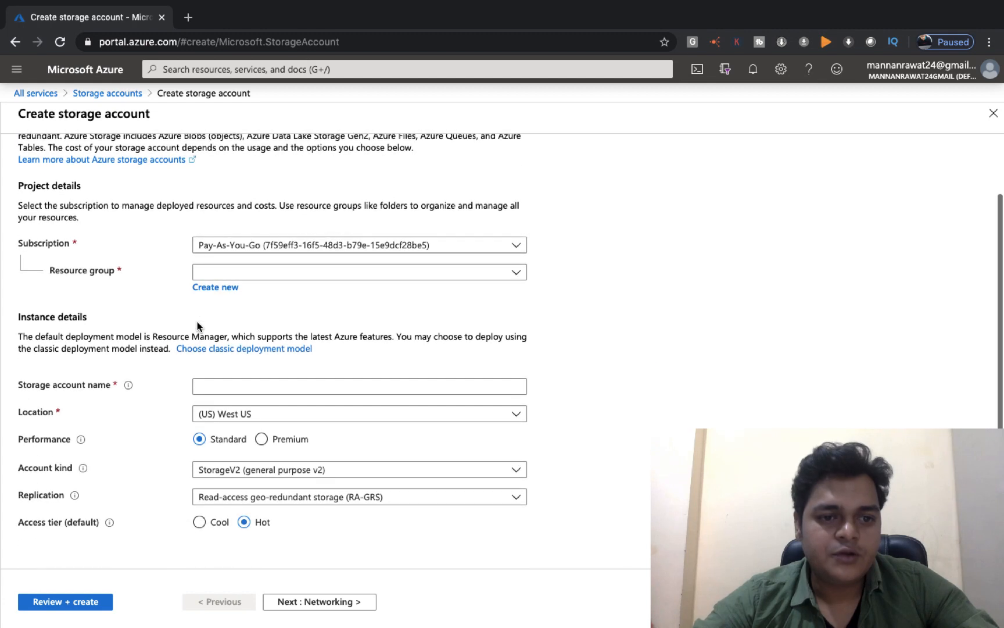
{"action": "left_click", "coordinate": [241, 274]}
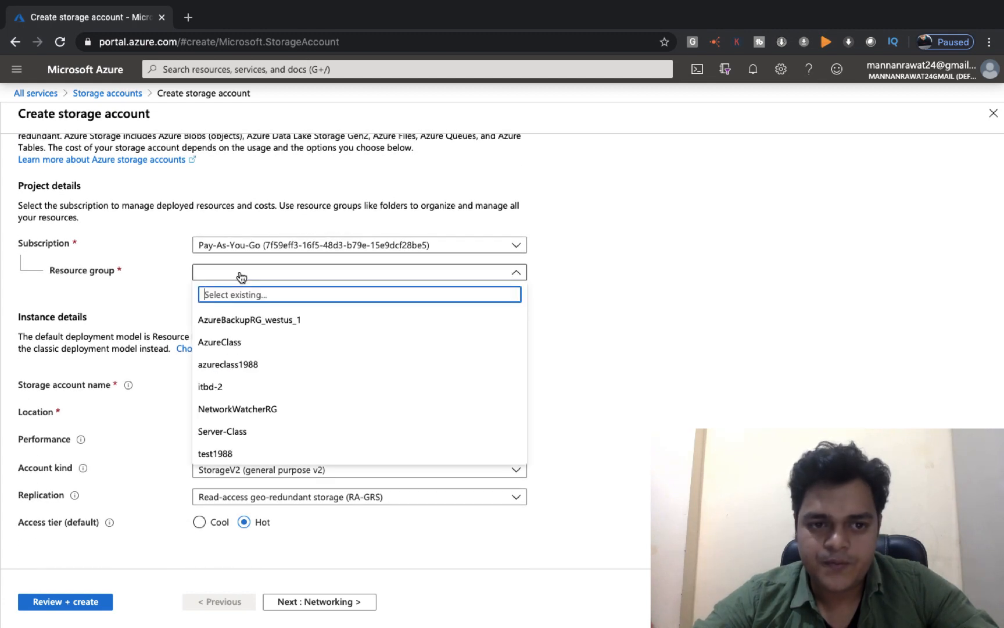
{"action": "left_click", "coordinate": [227, 347]}
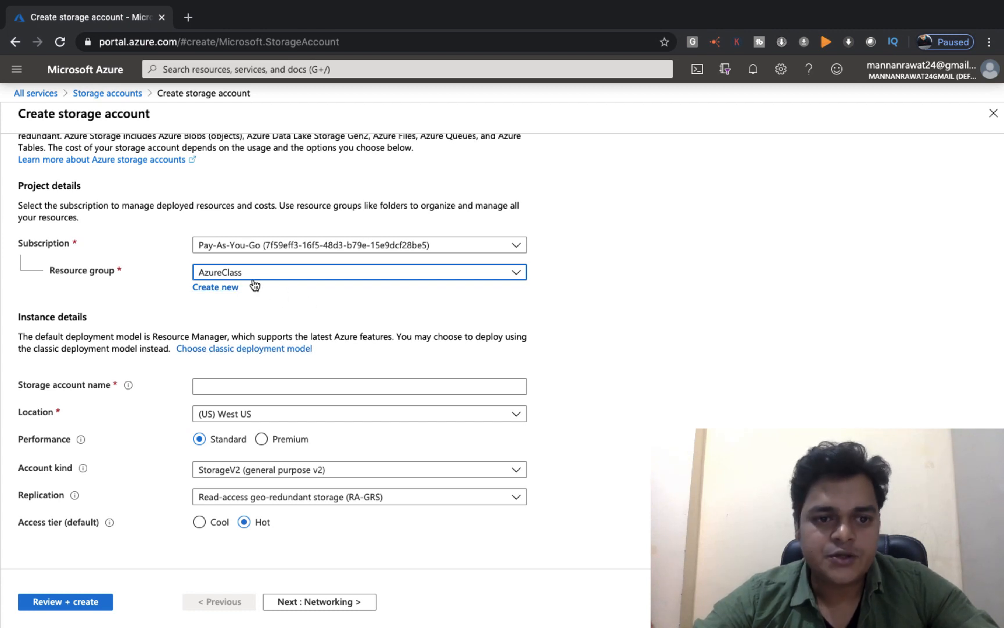
Enter april2020 as the storage account name
{"action": "left_click", "coordinate": [234, 387]}
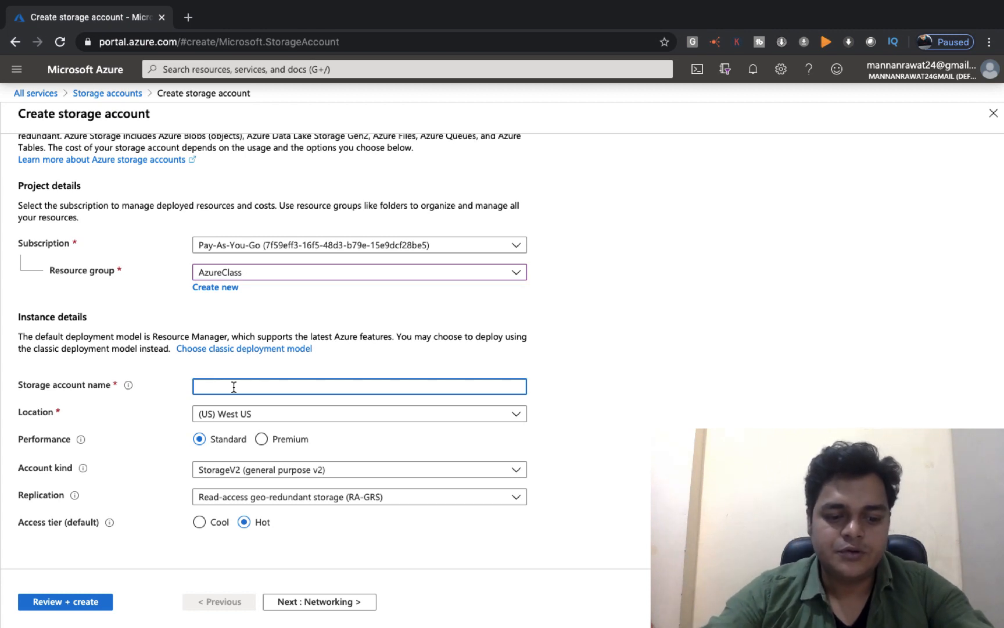
{"action": "type", "text": "apri"}
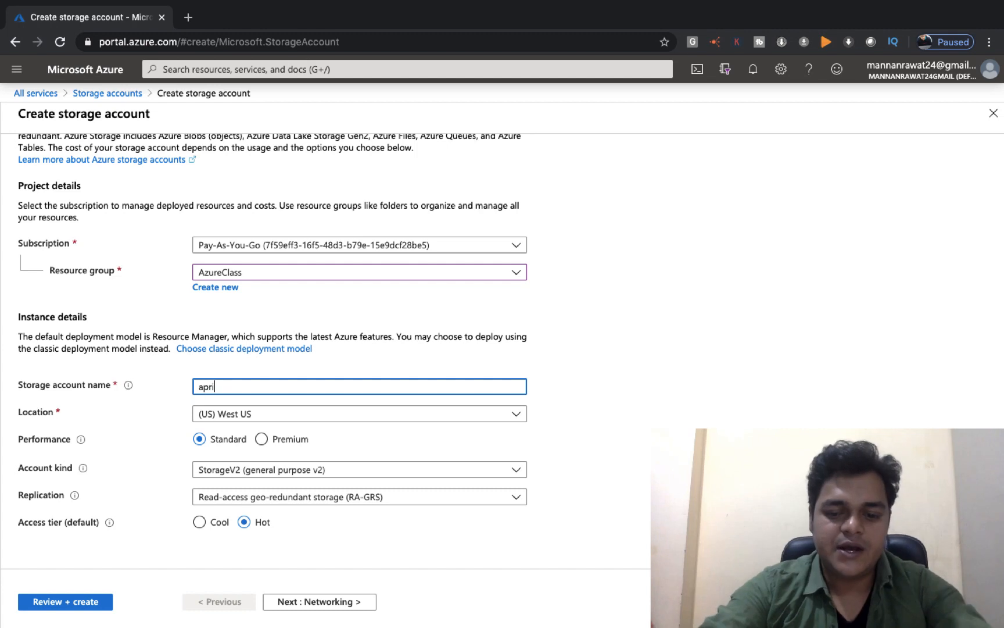
{"action": "type", "text": "l2020"}
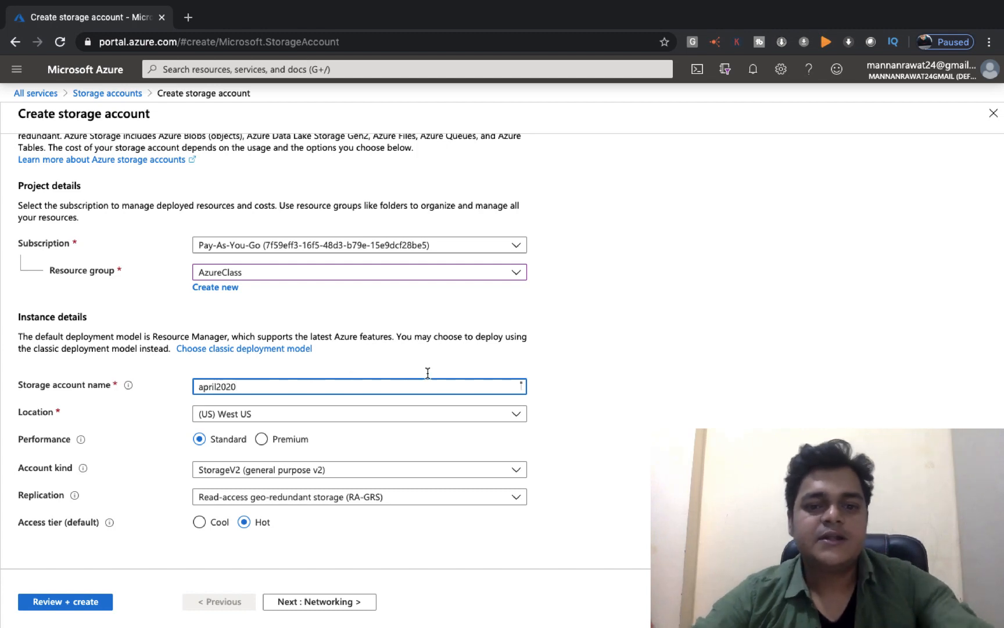
{"action": "left_click", "coordinate": [601, 370]}
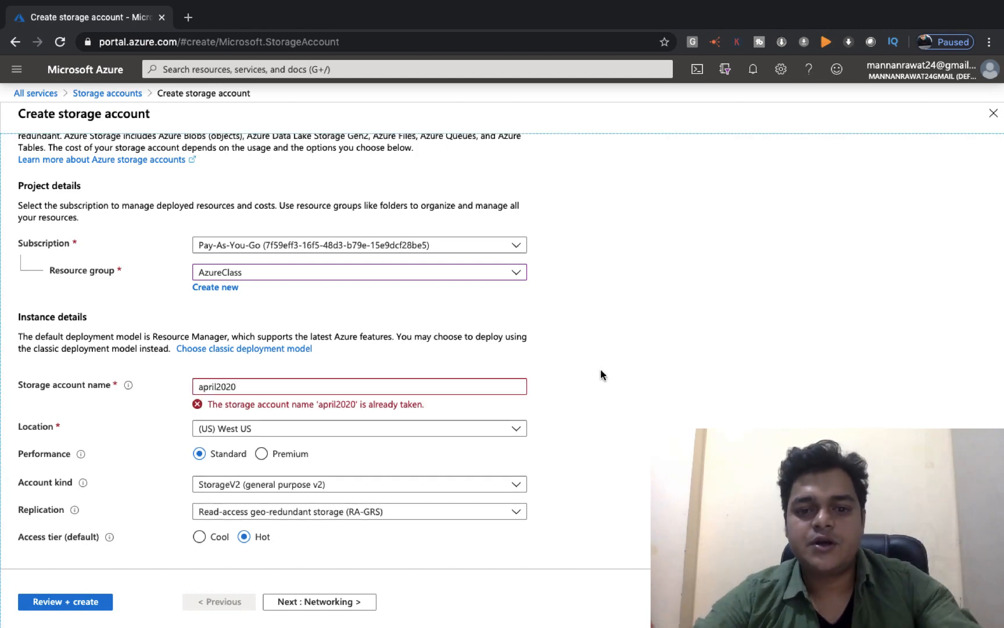
Change the storage account name to 25april
{"action": "left_click", "coordinate": [298, 381]}
{"action": "key", "text": "BackSpace"}
{"action": "key", "text": "BackSpace"}
{"action": "key", "text": "BackSpace"}
{"action": "key", "text": "BackSpace"}
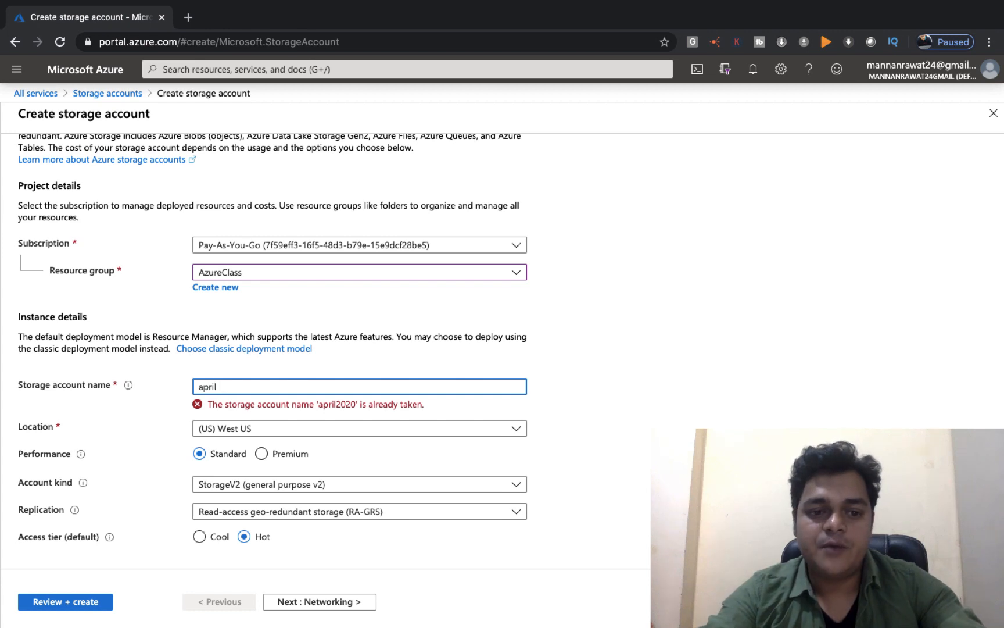
{"action": "left_click", "coordinate": [198, 386]}
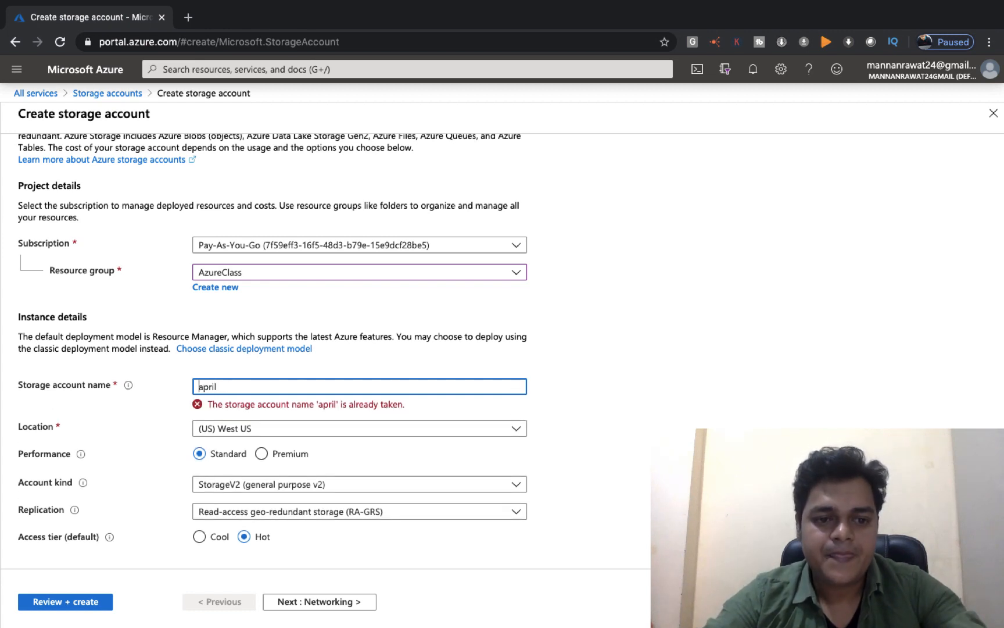
{"action": "type", "text": "25"}
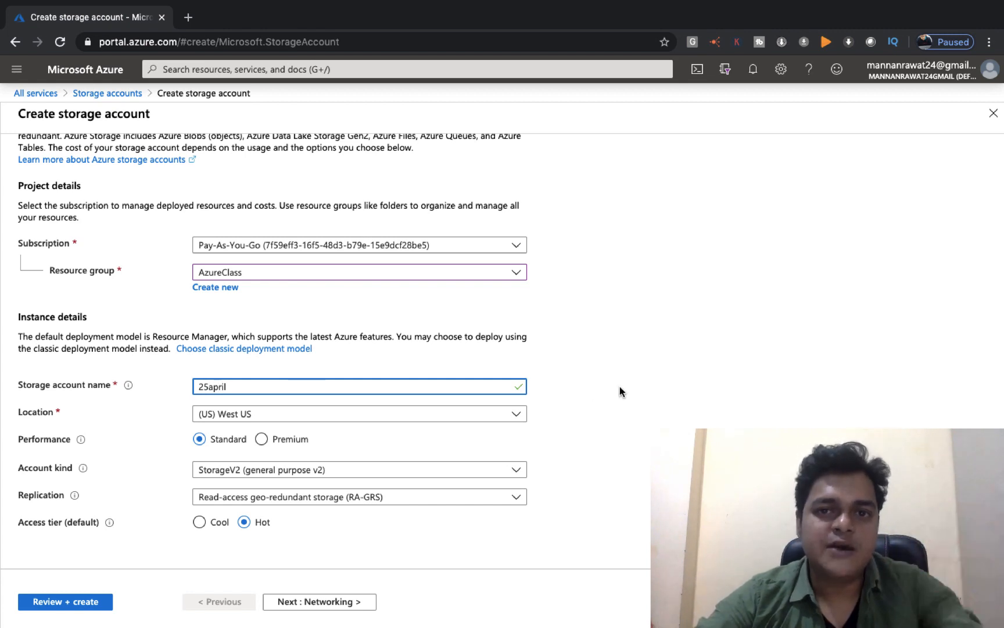
Set the location to (US) Central US, try Premium performance and set the performance back to Standard
{"action": "left_click", "coordinate": [323, 415]}
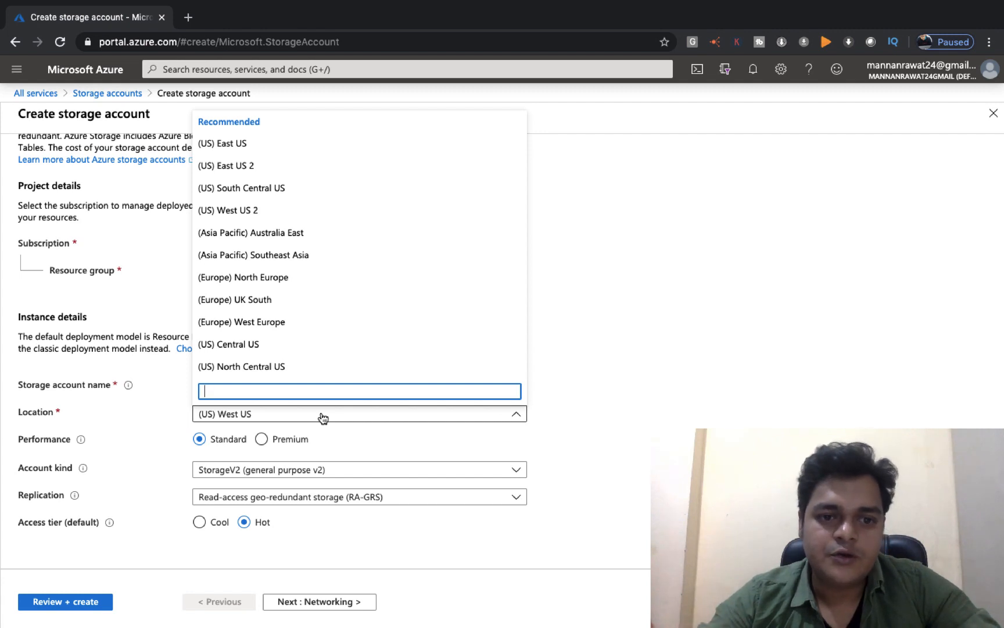
{"action": "left_click", "coordinate": [249, 344]}
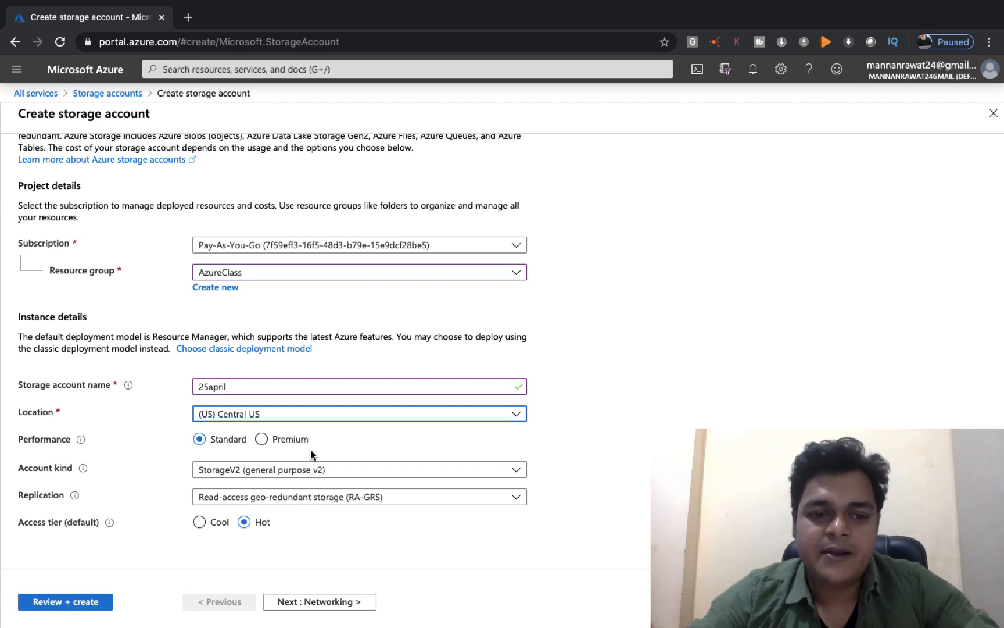
{"action": "left_click", "coordinate": [264, 439]}
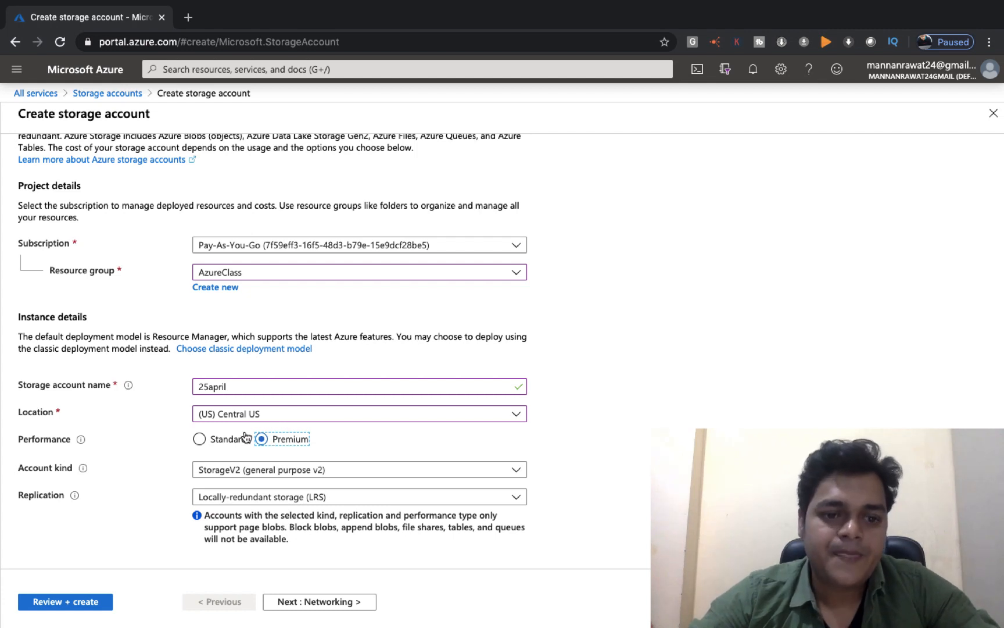
{"action": "left_click", "coordinate": [200, 440]}
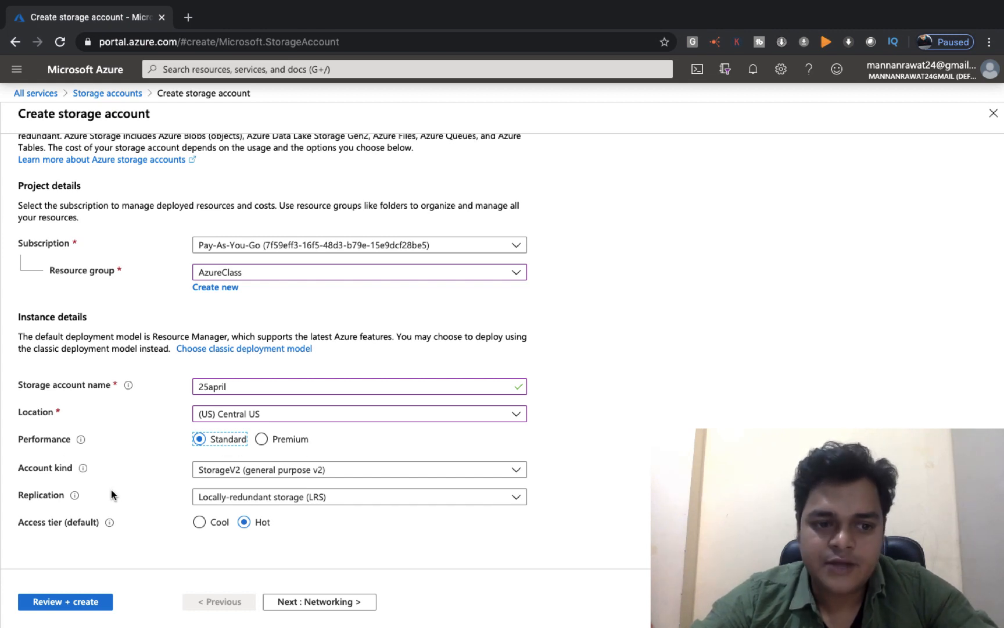
Try the account kinds StorageV2 (general purpose v2), Storage (general purpose v1) and BlobStorage in turn
{"action": "left_click", "coordinate": [361, 472]}
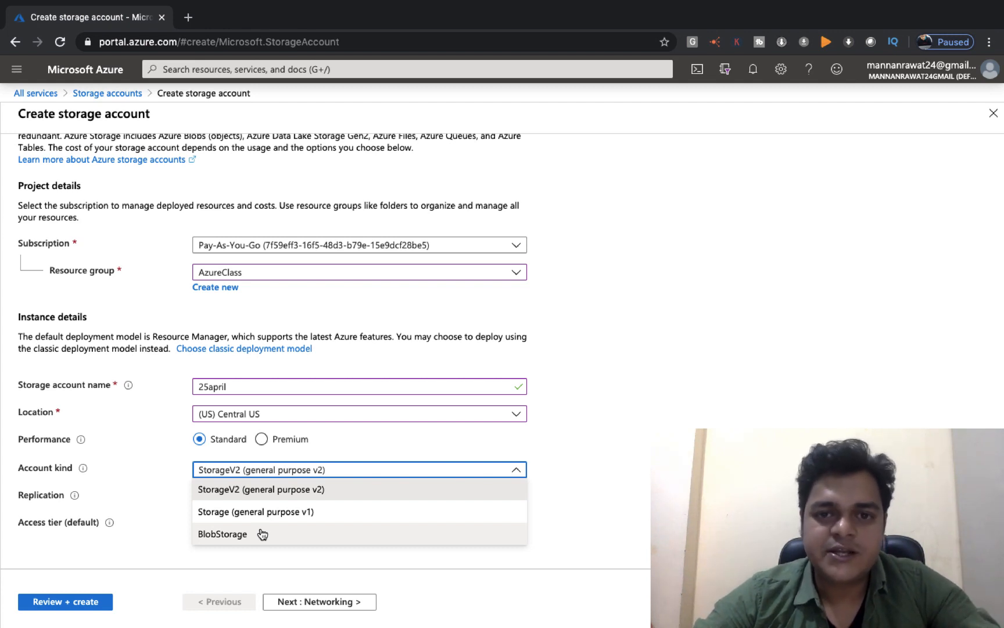
{"action": "left_click", "coordinate": [240, 498]}
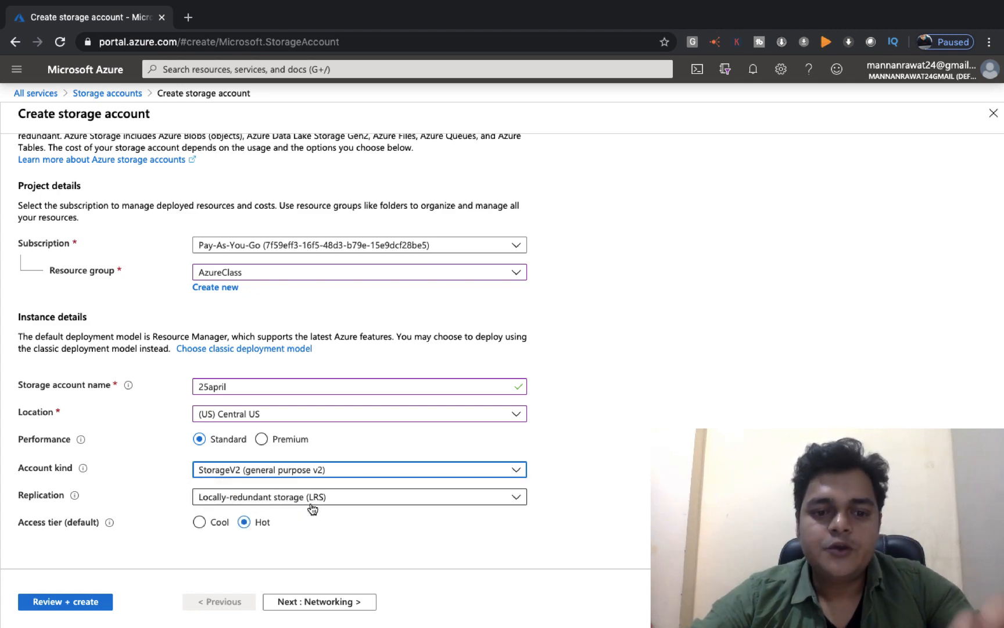
{"action": "key", "text": "ctrl+Right"}
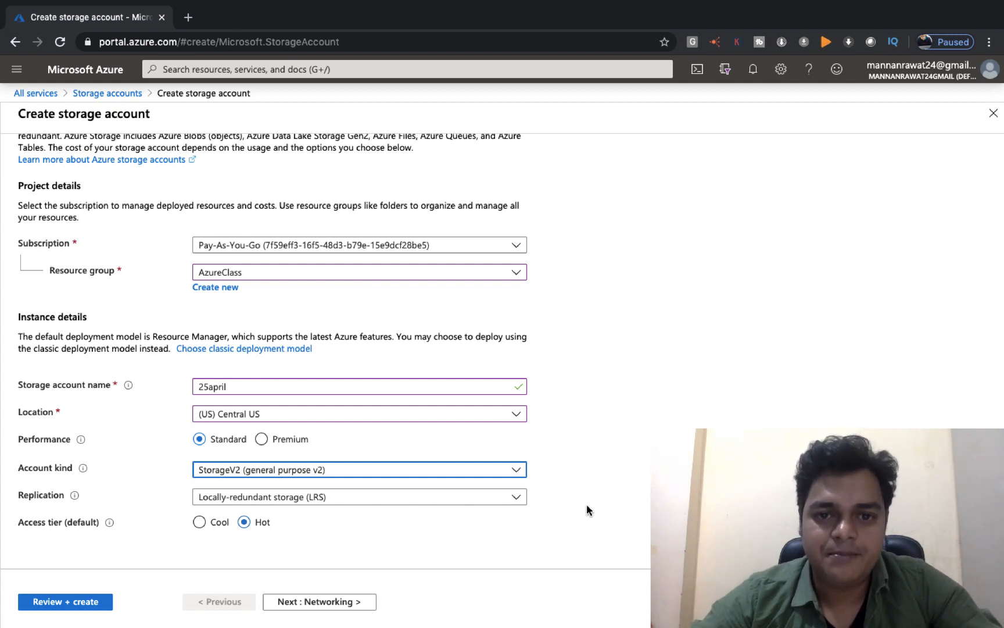
{"action": "left_click", "coordinate": [306, 477]}
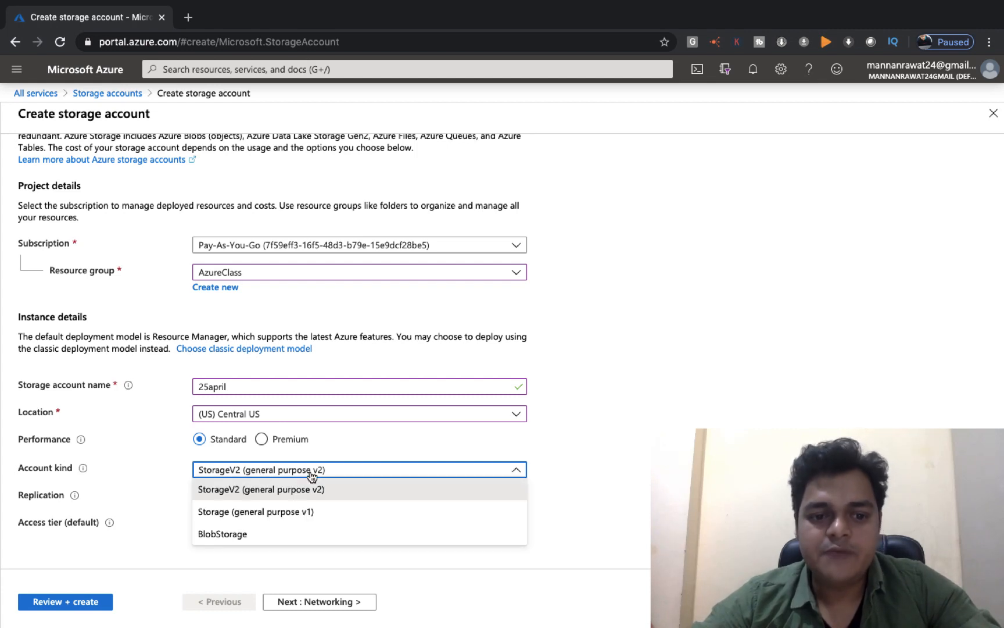
{"action": "left_click", "coordinate": [293, 514]}
{"action": "key", "text": "alt+Tab"}
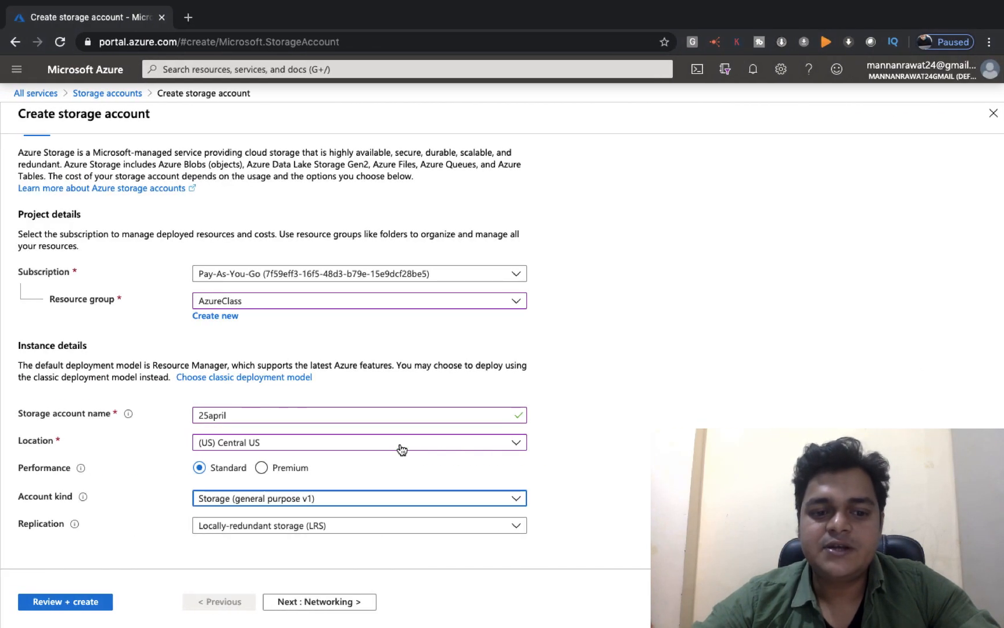
{"action": "left_click", "coordinate": [379, 497]}
{"action": "left_click", "coordinate": [253, 562]}
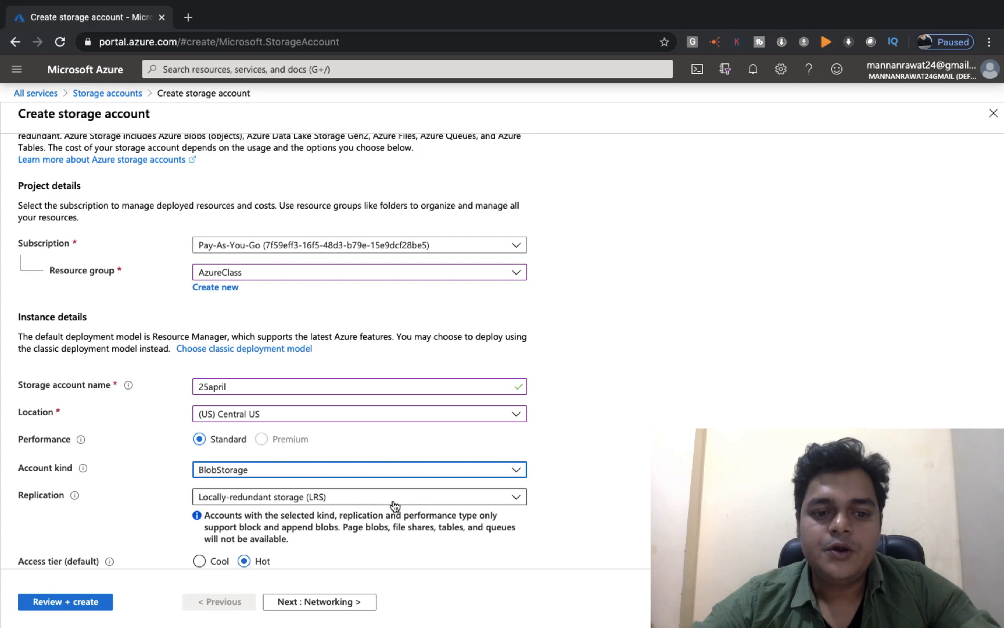
{"action": "scroll", "coordinate": [389, 490], "scroll_direction": "down", "scroll_amount": 1}
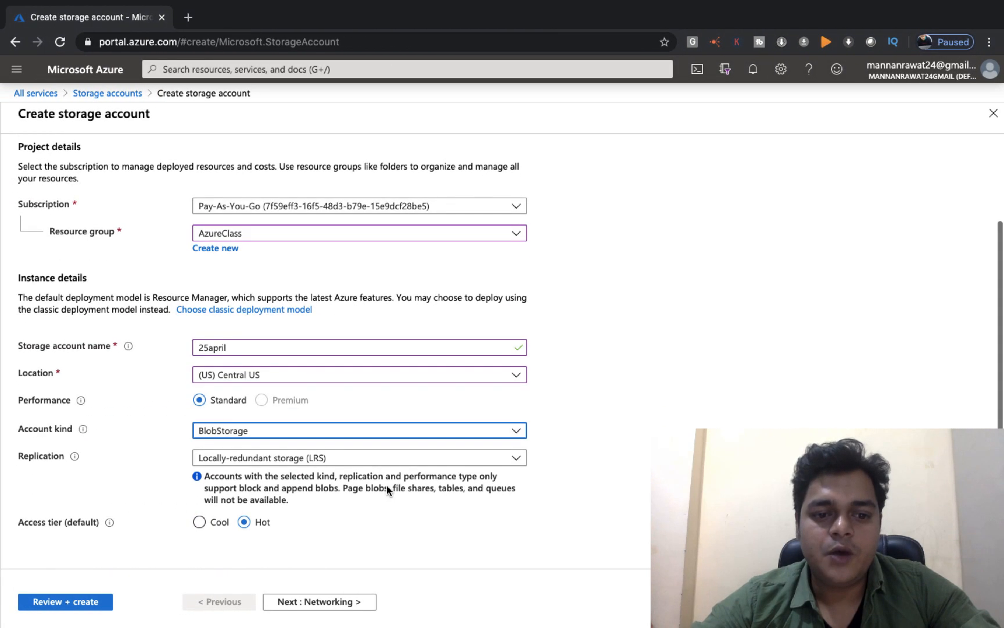
Check the Azure storage services sketch in Paint, return to the portal and set the account kind to Storage (general purpose v1)
{"action": "key", "text": "ctrl+Right"}
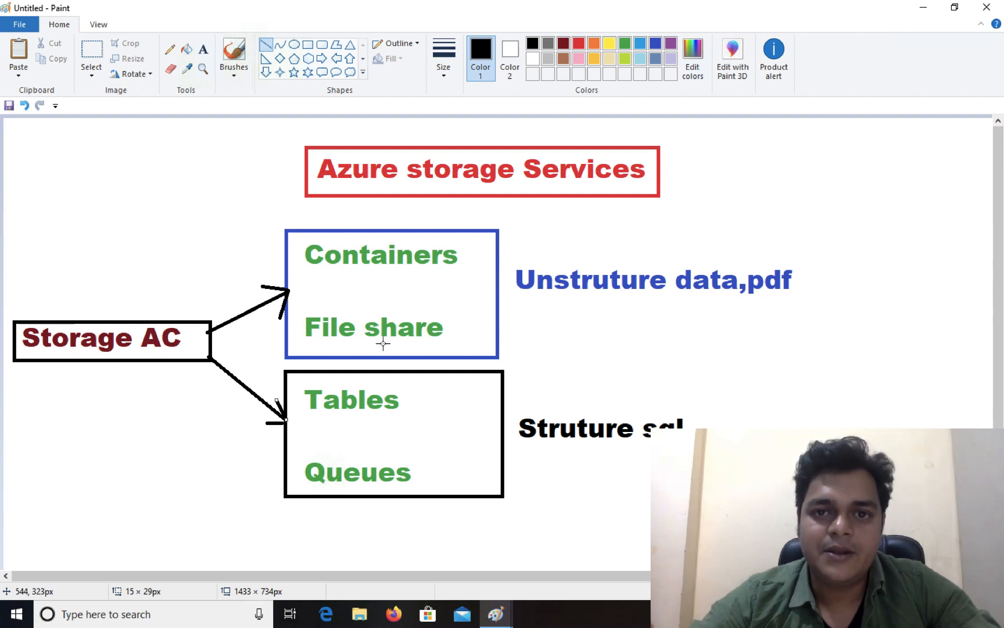
{"action": "key", "text": "ctrl+Left"}
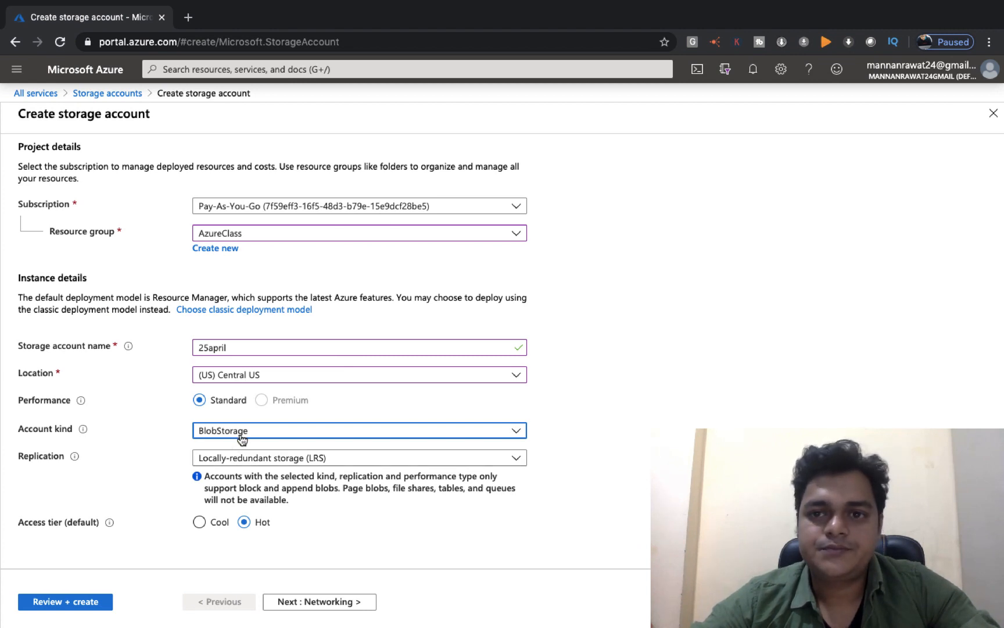
{"action": "left_click", "coordinate": [261, 433]}
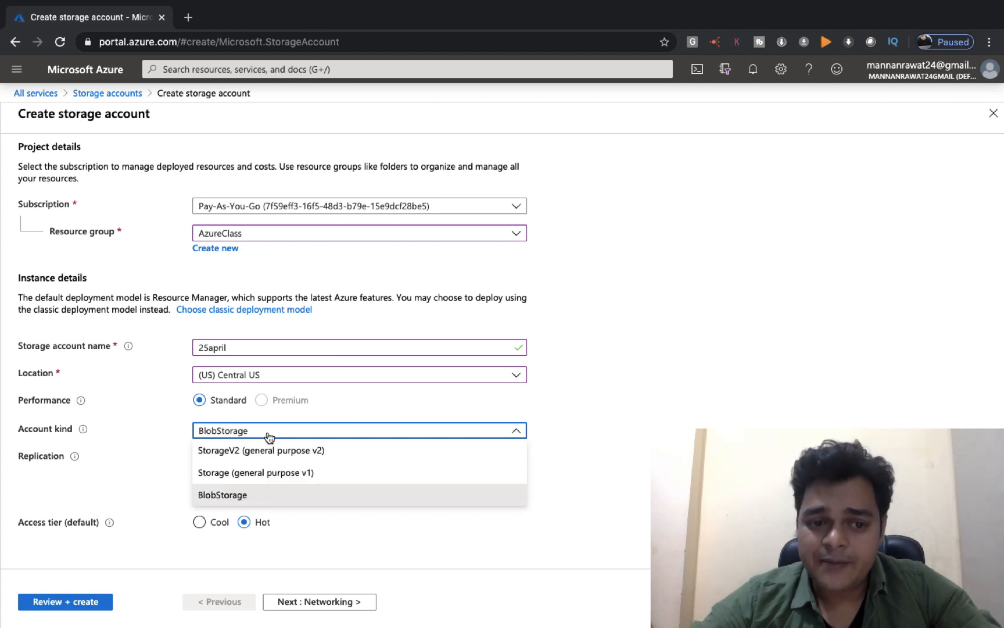
{"action": "left_click", "coordinate": [240, 472]}
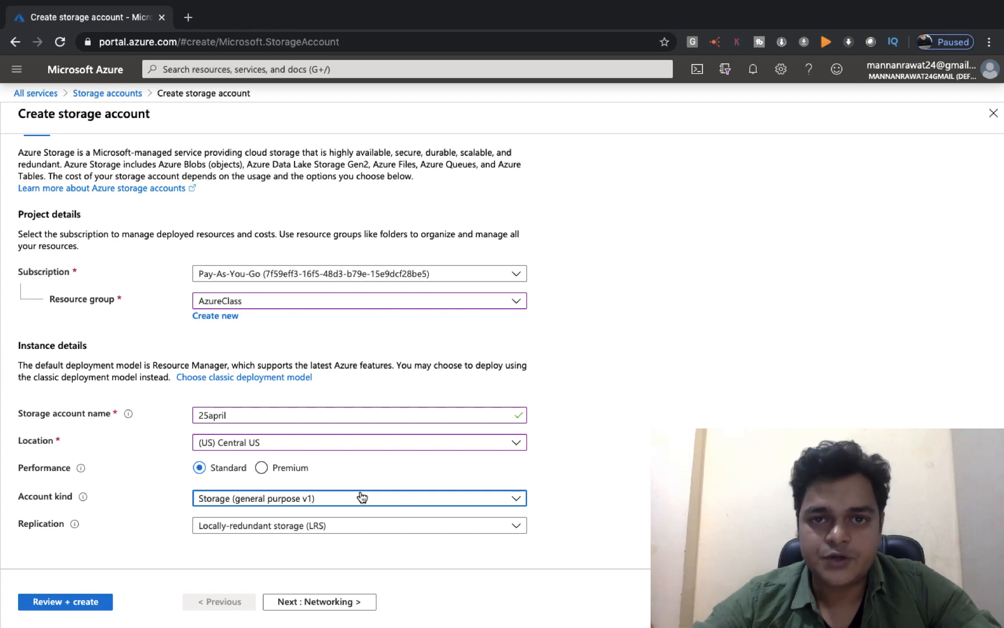
Review the replication options and choose Locally-redundant storage (LRS)
{"action": "left_click", "coordinate": [312, 532]}
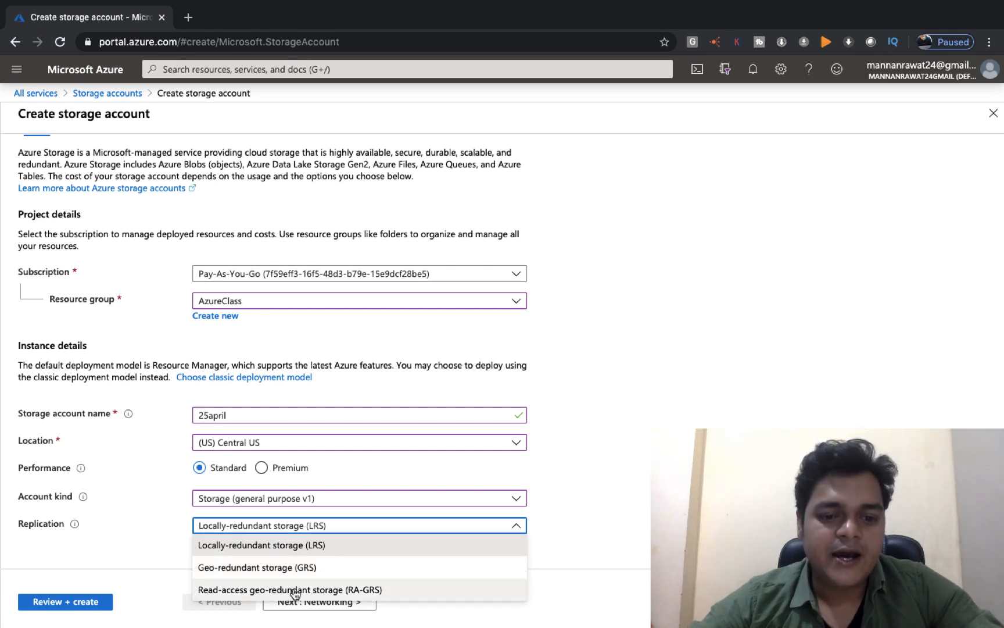
{"action": "left_click", "coordinate": [632, 530]}
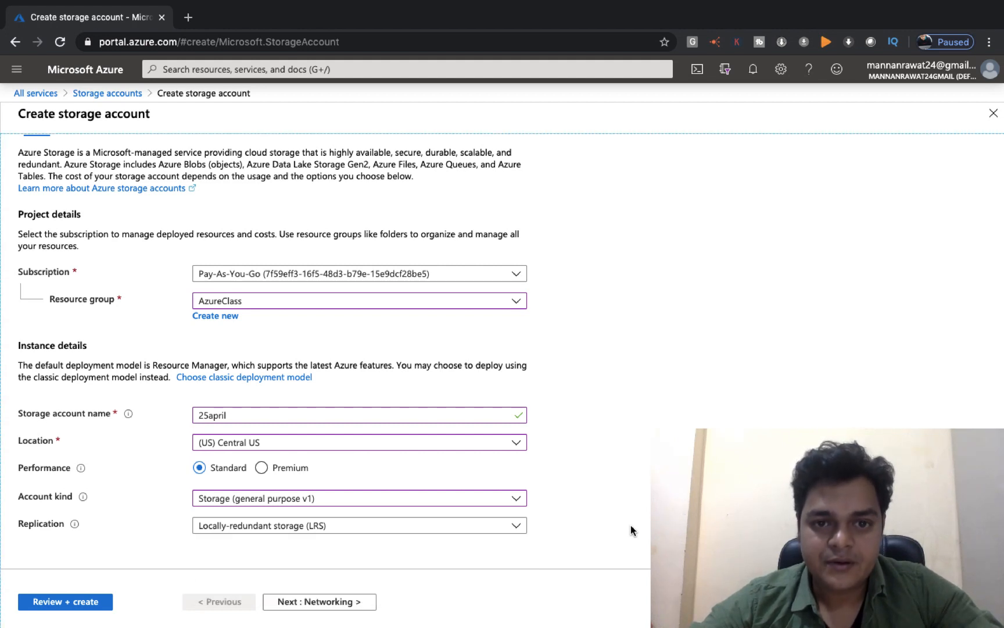
{"action": "left_click", "coordinate": [392, 529]}
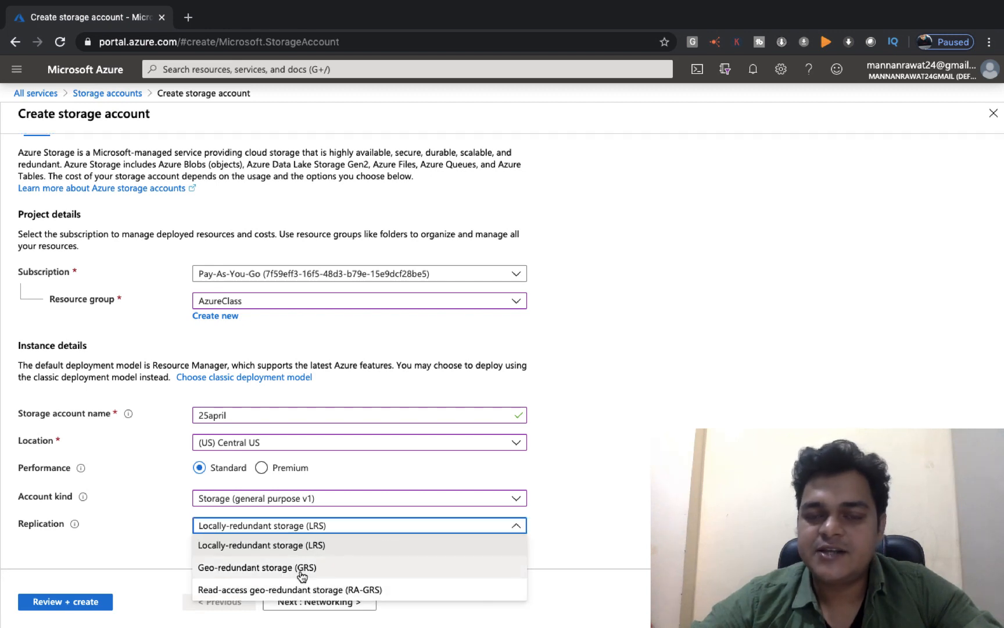
{"action": "left_click", "coordinate": [273, 546]}
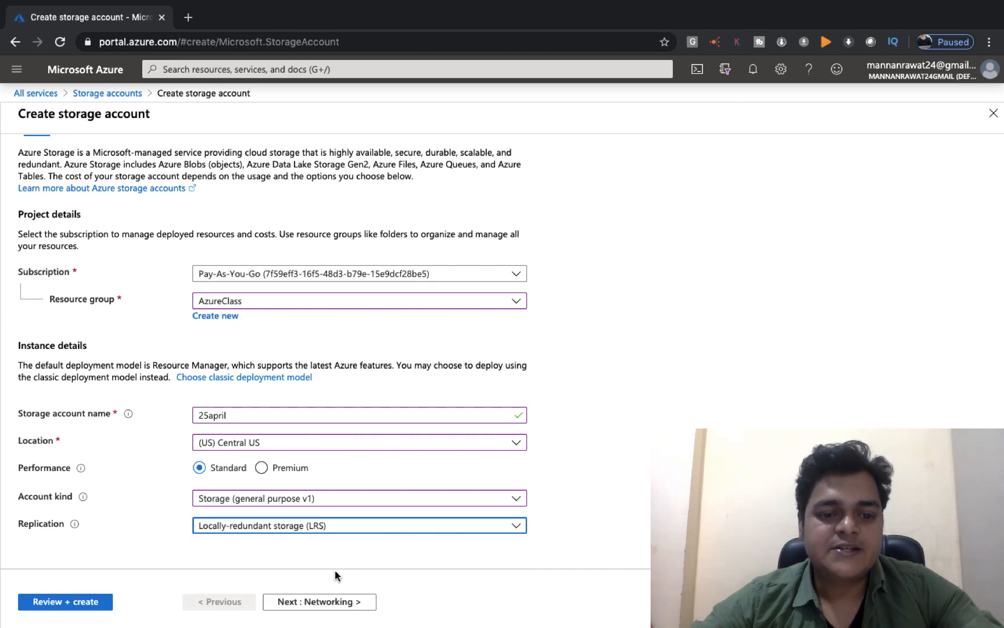
In the networking settings, try selected networks, set connectivity to Public endpoint (all networks), and continue to the advanced settings
{"action": "left_click", "coordinate": [325, 601]}
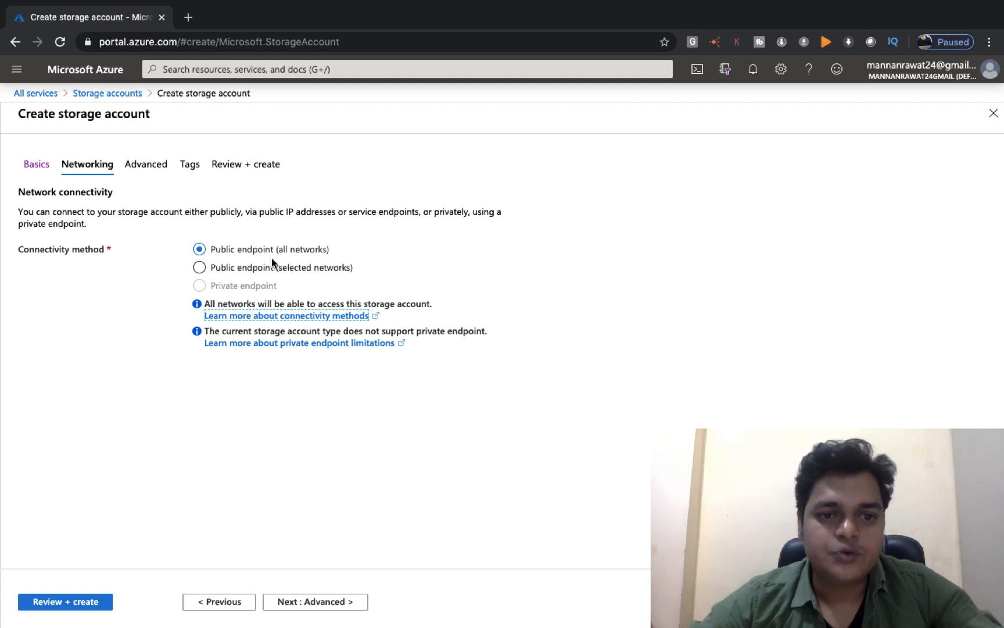
{"action": "left_click", "coordinate": [238, 267]}
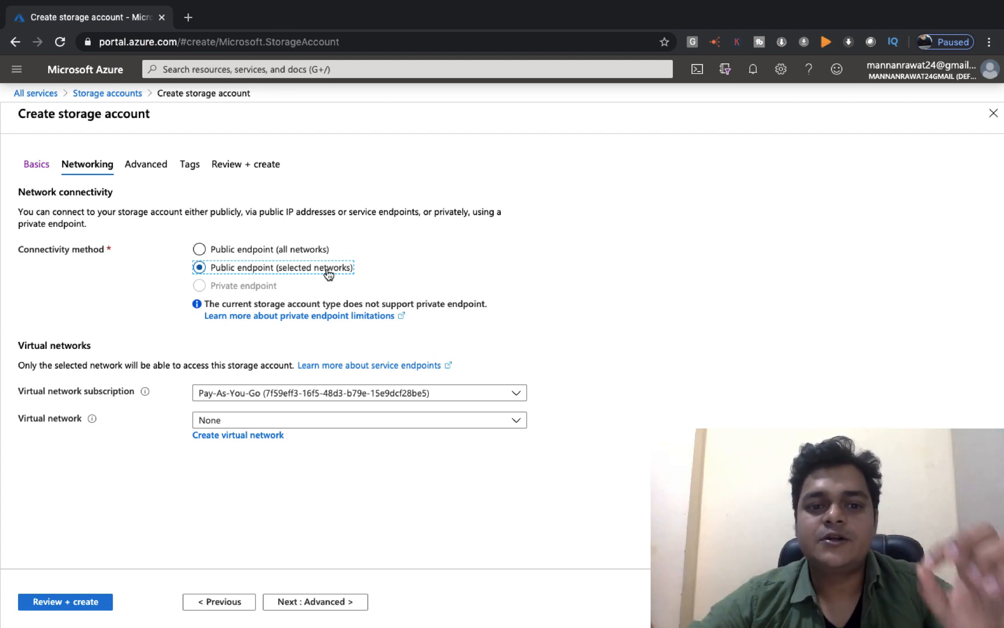
{"action": "left_click", "coordinate": [270, 250]}
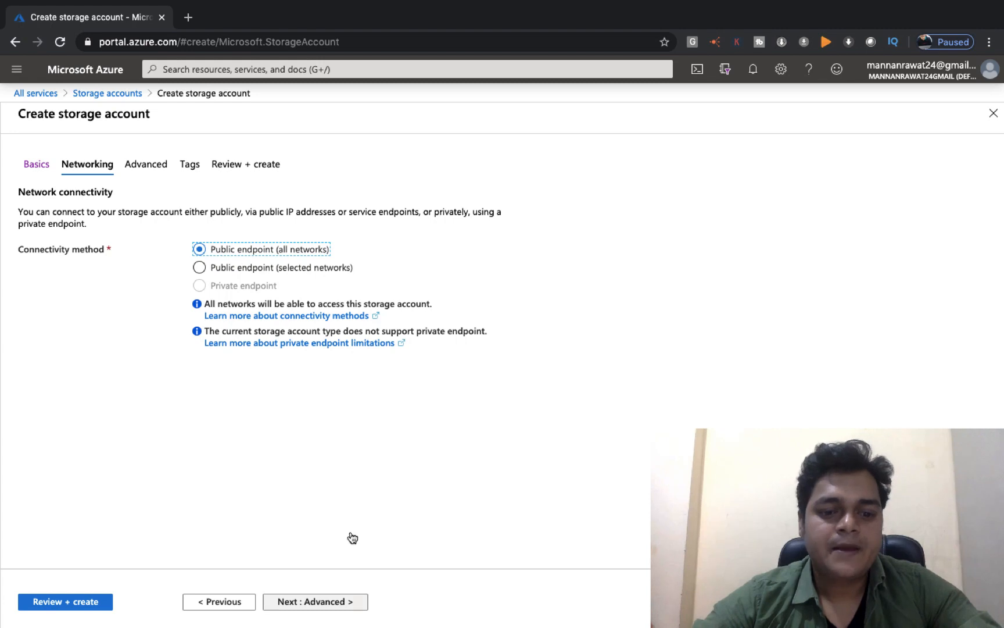
{"action": "left_click", "coordinate": [312, 608]}
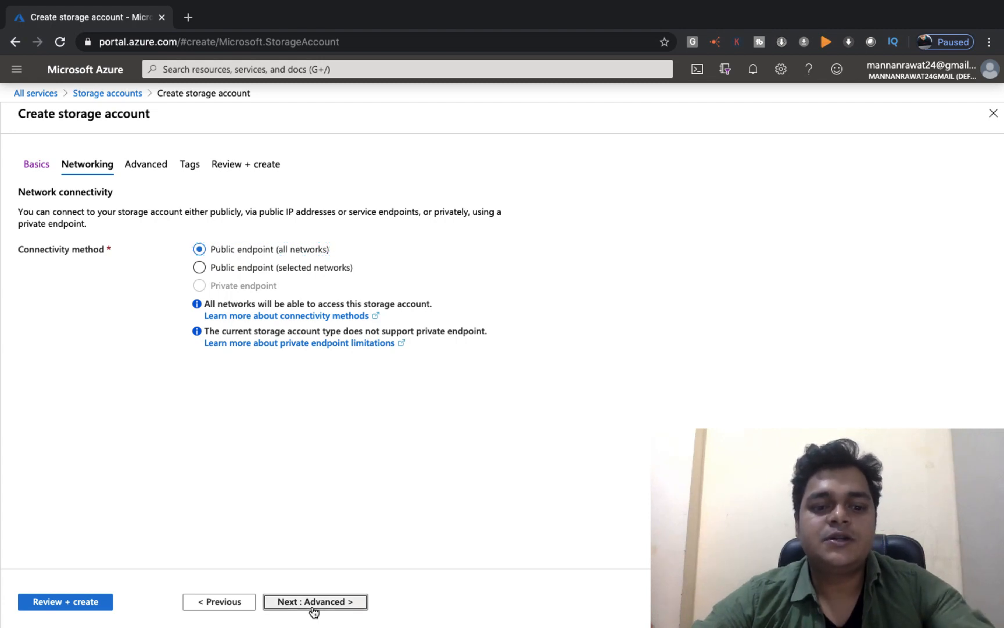
{"action": "left_click", "coordinate": [311, 603]}
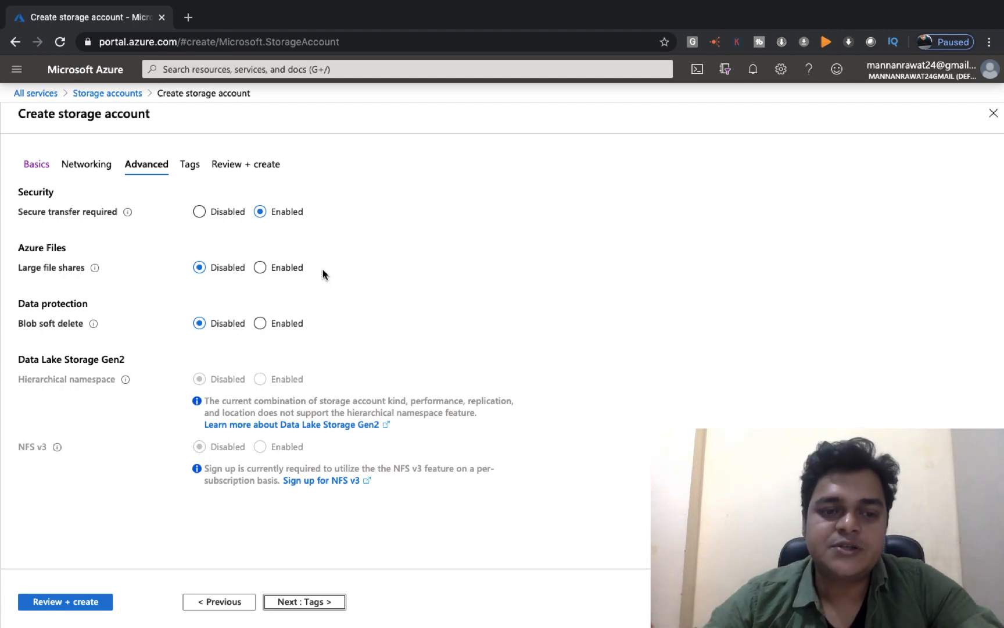
Try enabling large file shares and blob soft delete with retention of 1, 365 and 8 days, setting each option back to Disabled
{"action": "left_click", "coordinate": [281, 268]}
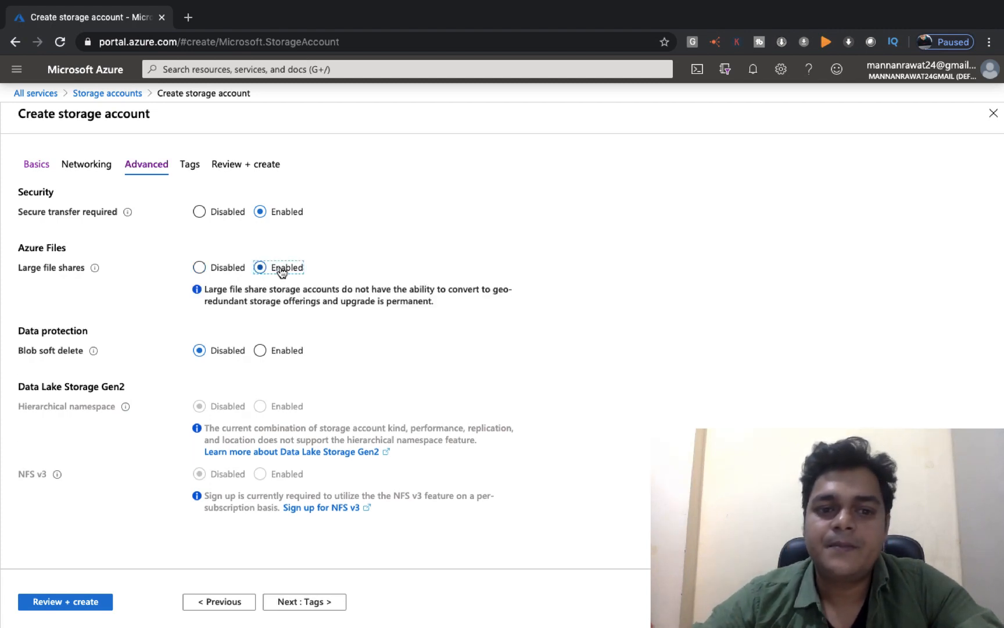
{"action": "left_click", "coordinate": [219, 268]}
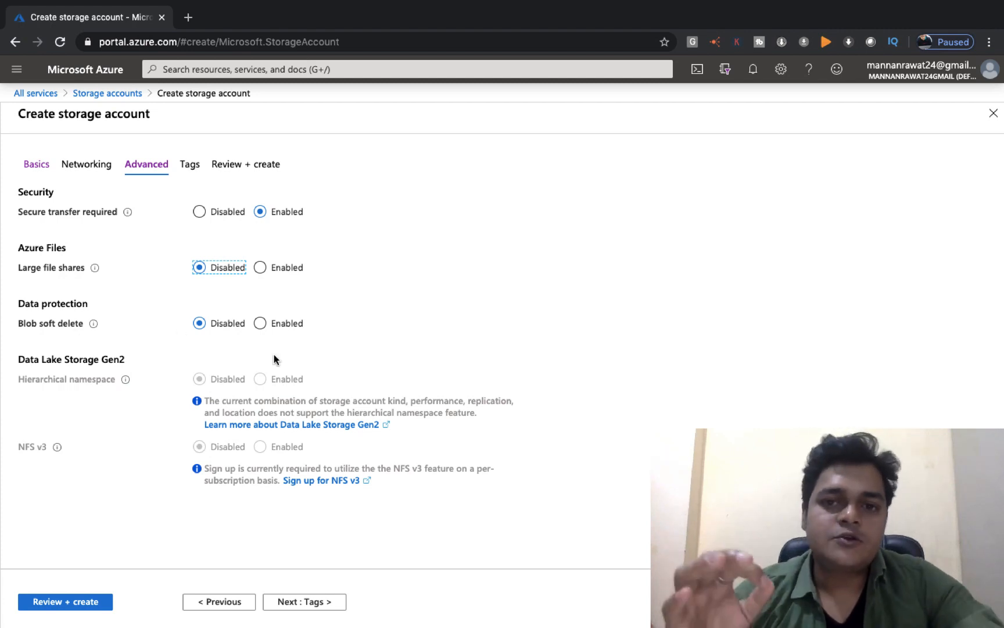
{"action": "left_click", "coordinate": [266, 323]}
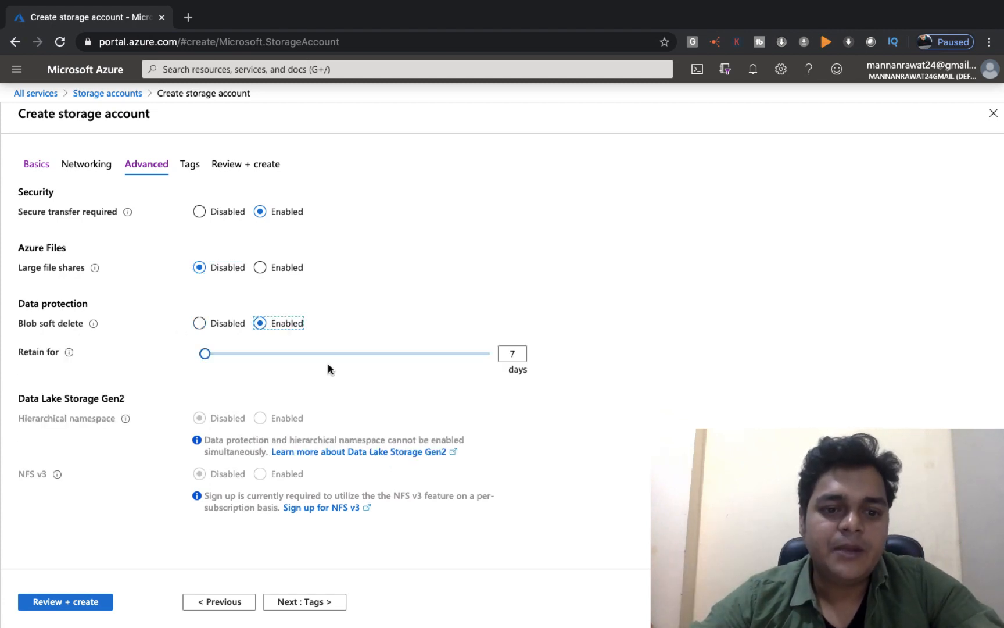
{"action": "left_click_drag", "start_coordinate": [205, 353], "coordinate": [168, 359]}
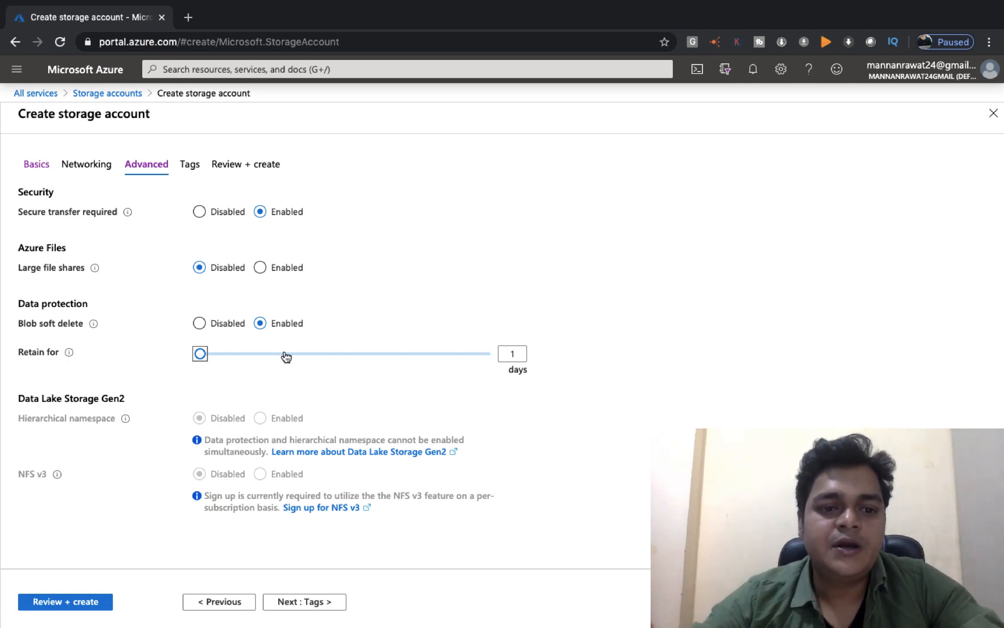
{"action": "left_click_drag", "start_coordinate": [201, 352], "coordinate": [491, 355]}
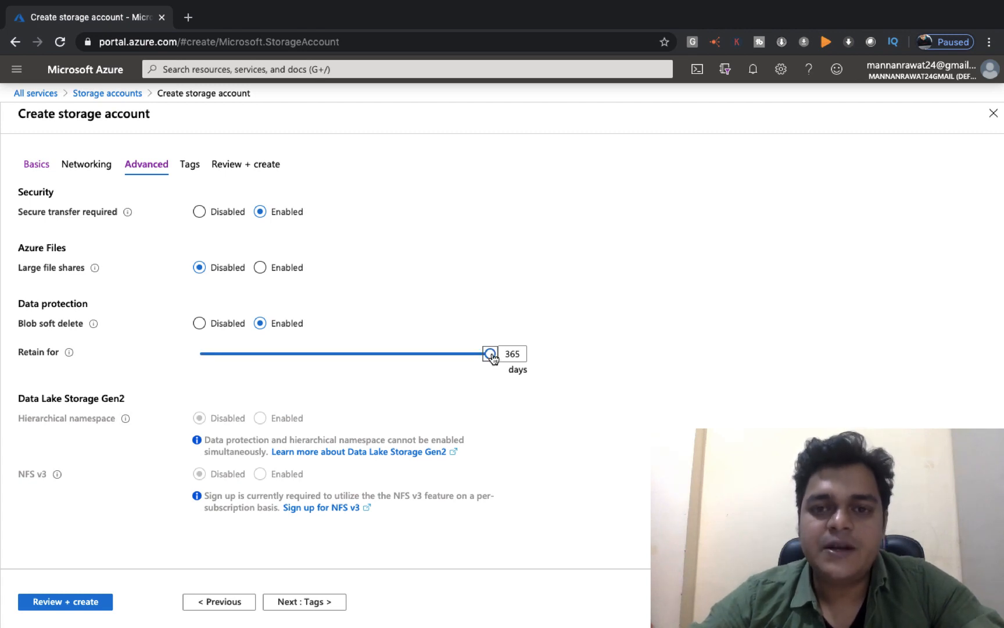
{"action": "mouse_move", "coordinate": [492, 358]}
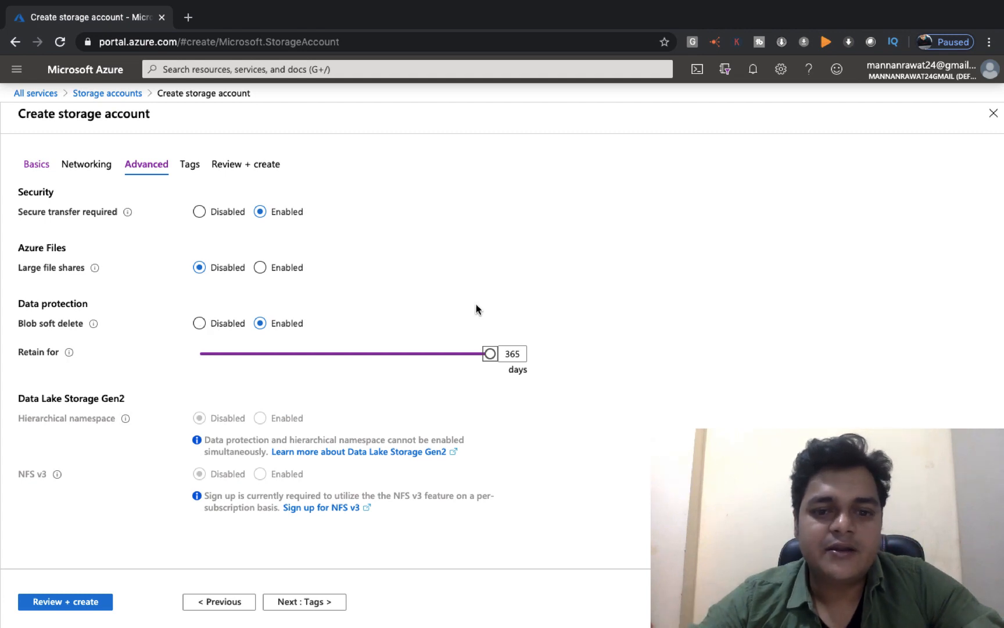
{"action": "left_click_drag", "start_coordinate": [491, 356], "coordinate": [206, 357]}
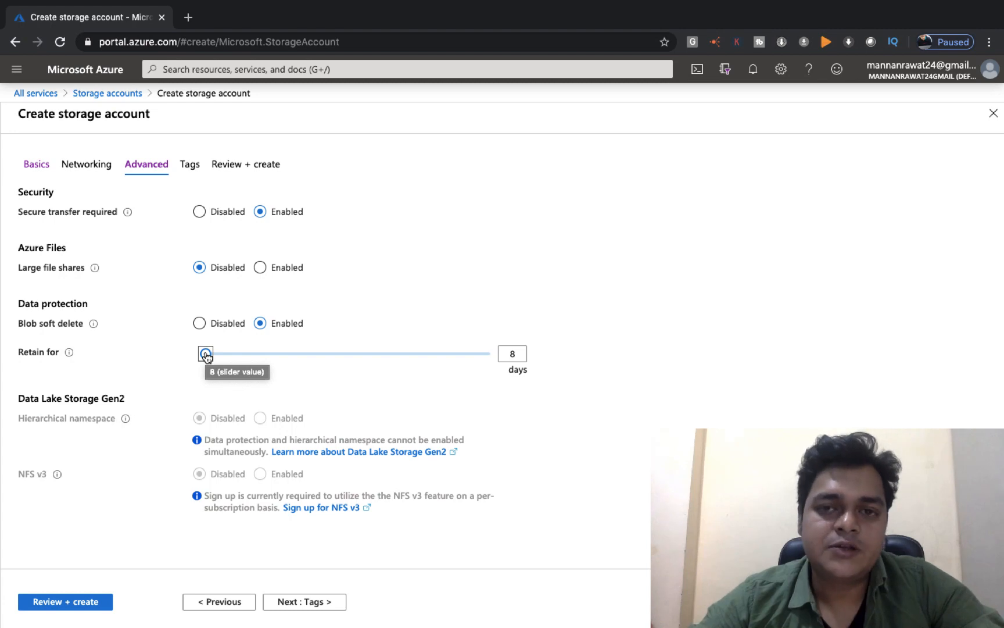
{"action": "left_click", "coordinate": [222, 327]}
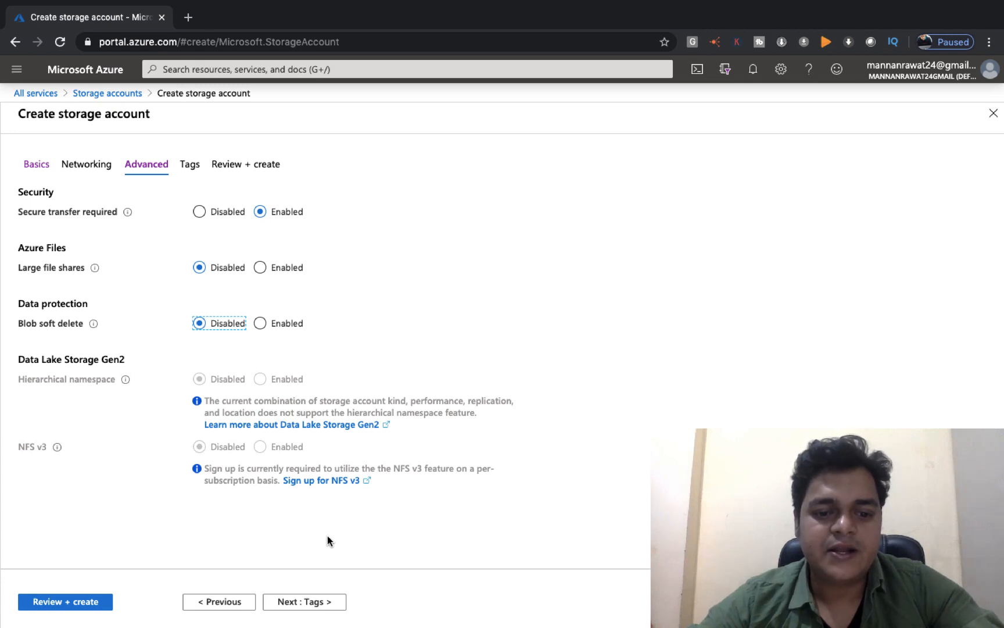
Leave the tags empty, review the storage account settings and create the 25april account
{"action": "left_click", "coordinate": [310, 600]}
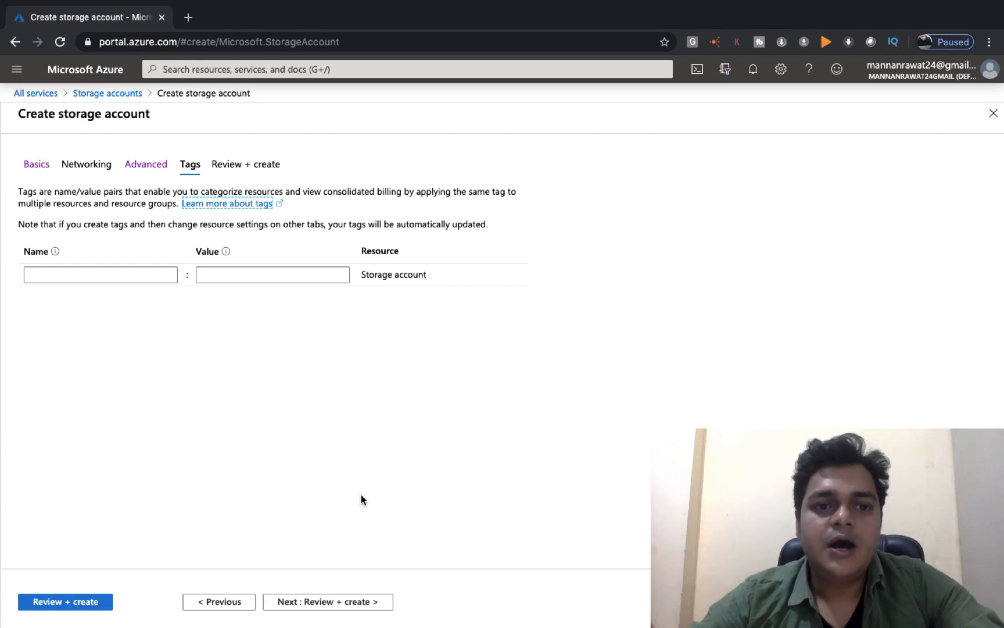
{"action": "left_click", "coordinate": [325, 603]}
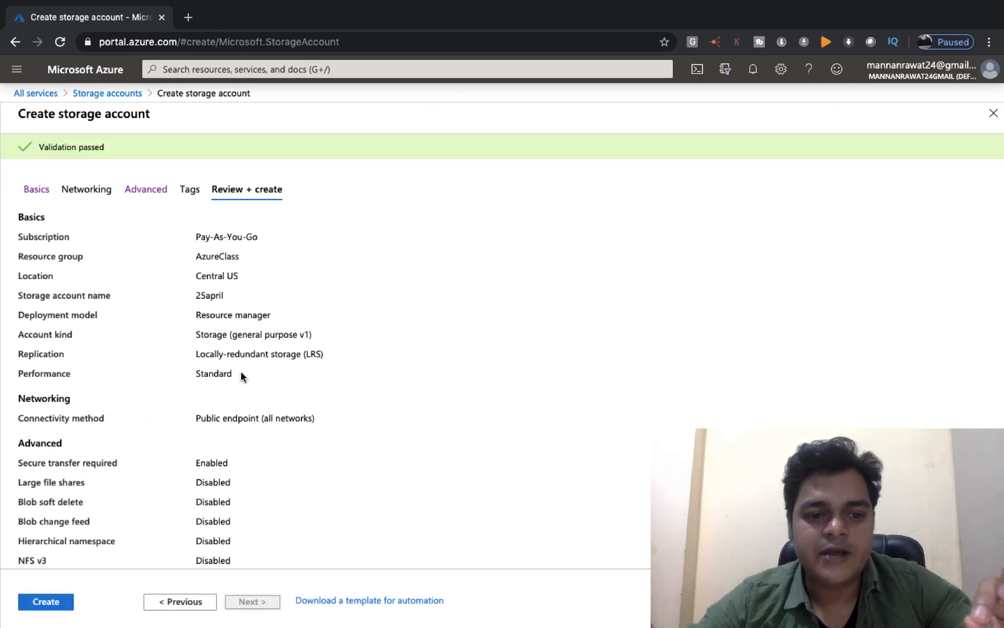
{"action": "scroll", "coordinate": [278, 462], "scroll_direction": "down", "scroll_amount": 1}
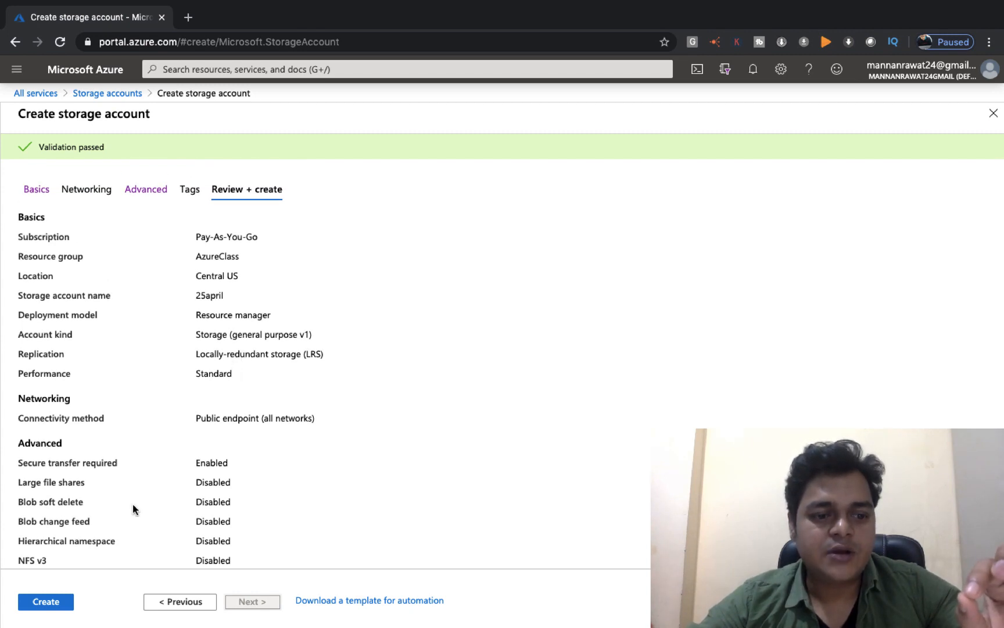
{"action": "left_click", "coordinate": [39, 602]}
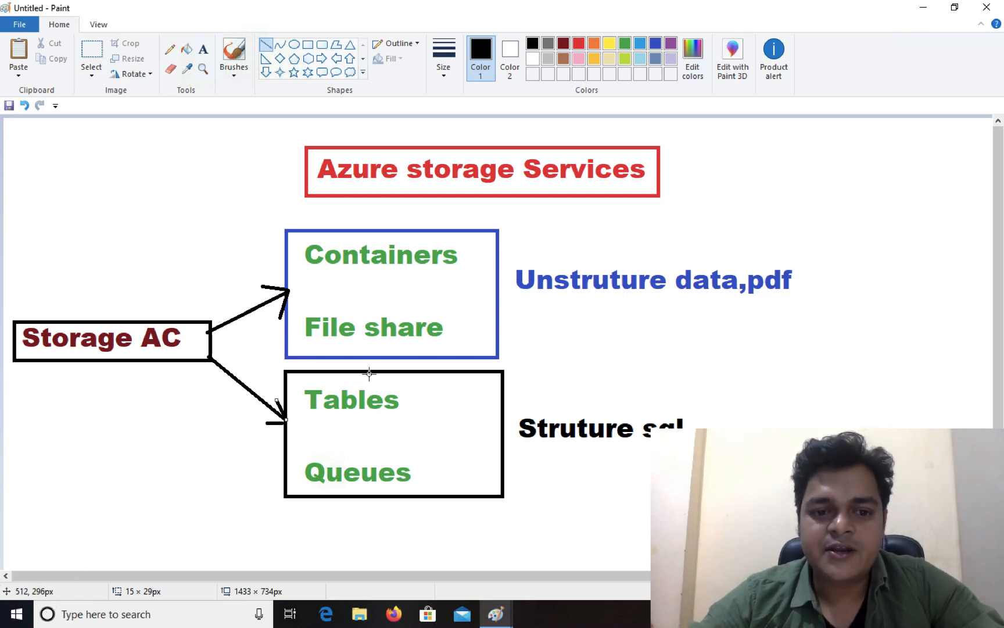
Alternate between the storage services sketch in Paint and the portal's deployment status, then dismiss the deployment notification
{"action": "key", "text": "ctrl+Left"}
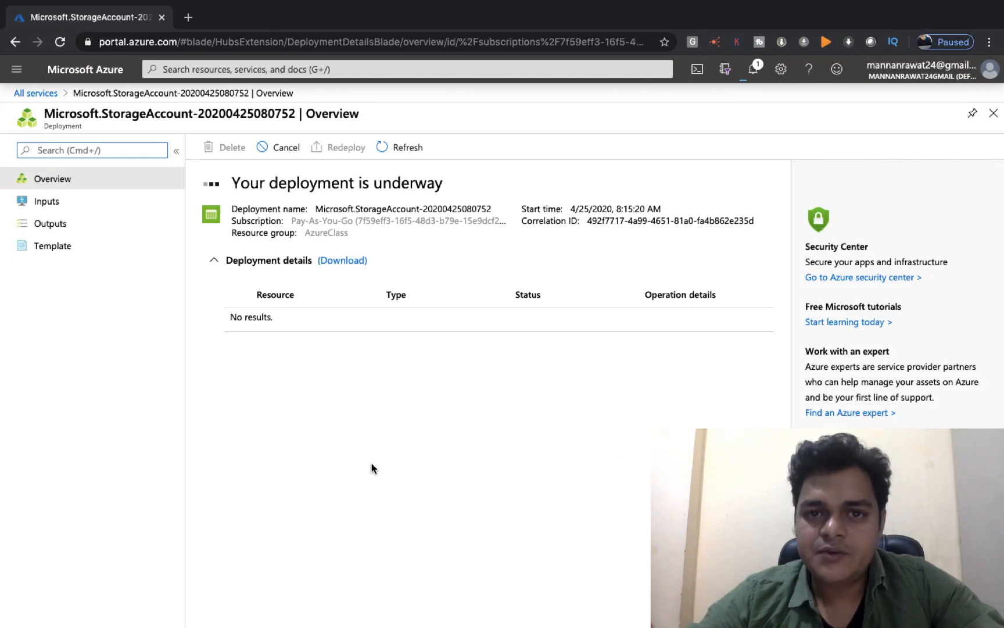
{"action": "key", "text": "ctrl+Right"}
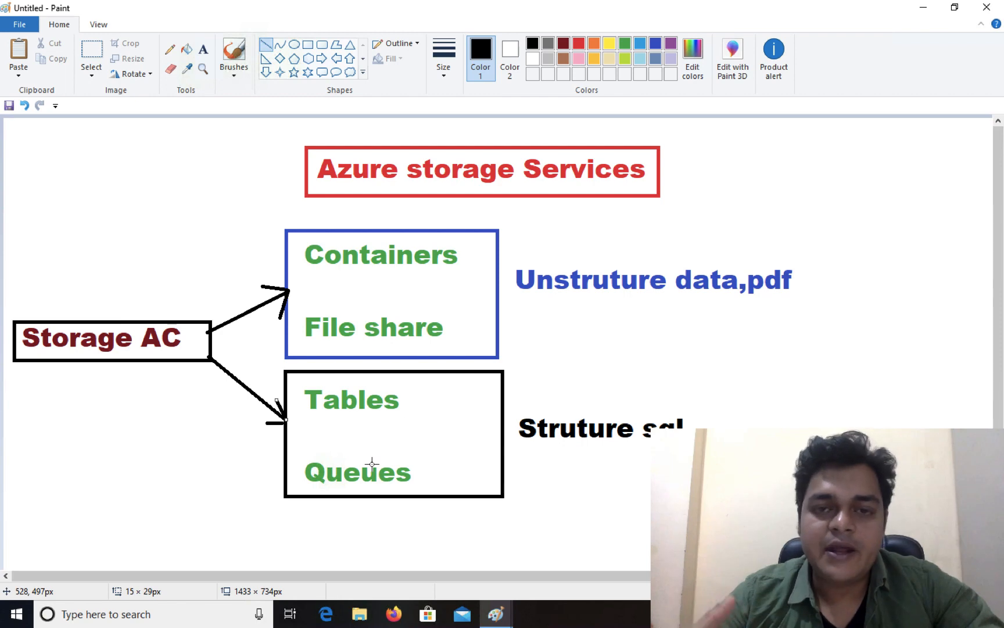
{"action": "key", "text": "ctrl+Left"}
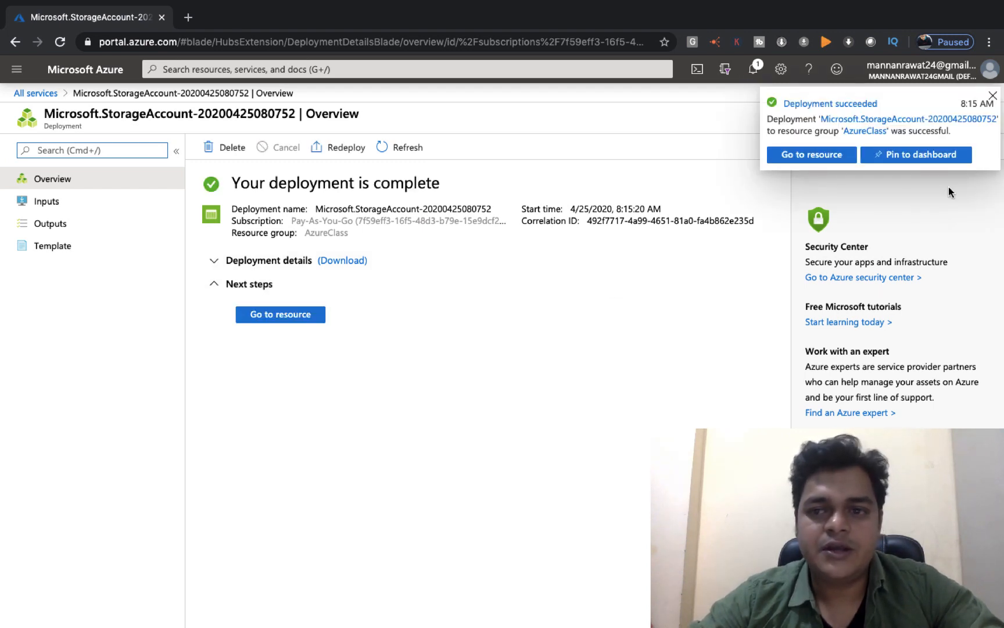
{"action": "left_click", "coordinate": [993, 96]}
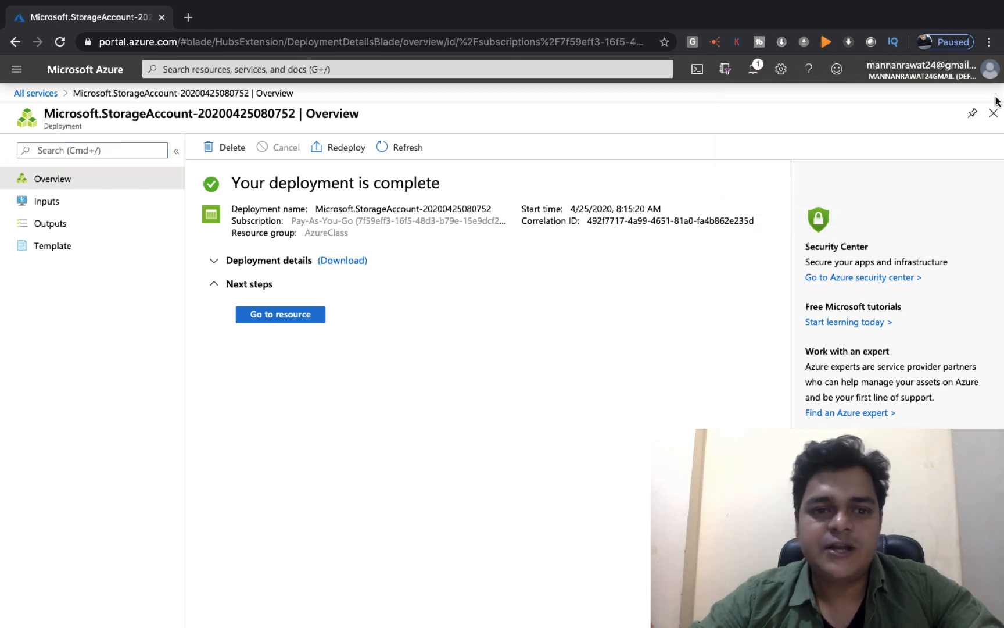
Return to all services, open the storage accounts list and refresh it to look for the new account
{"action": "left_click", "coordinate": [28, 92]}
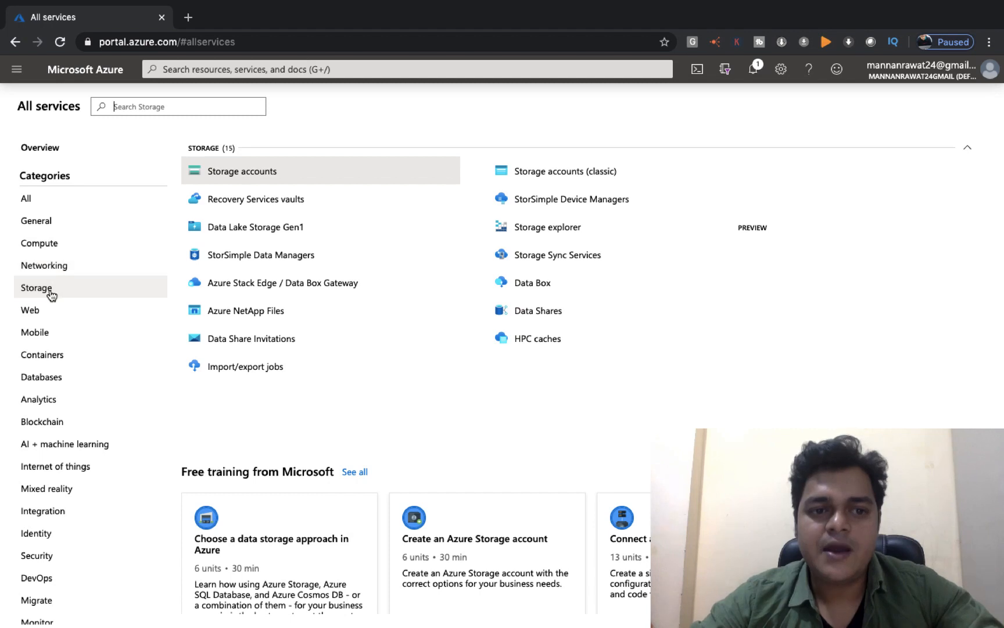
{"action": "left_click", "coordinate": [259, 183]}
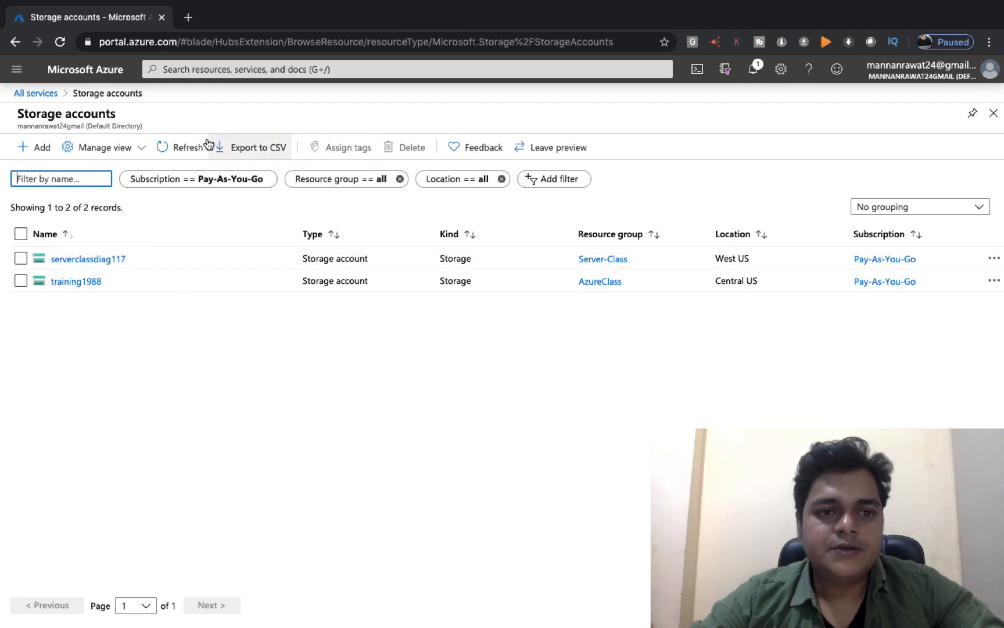
{"action": "left_click", "coordinate": [204, 146]}
{"action": "left_click", "coordinate": [203, 143]}
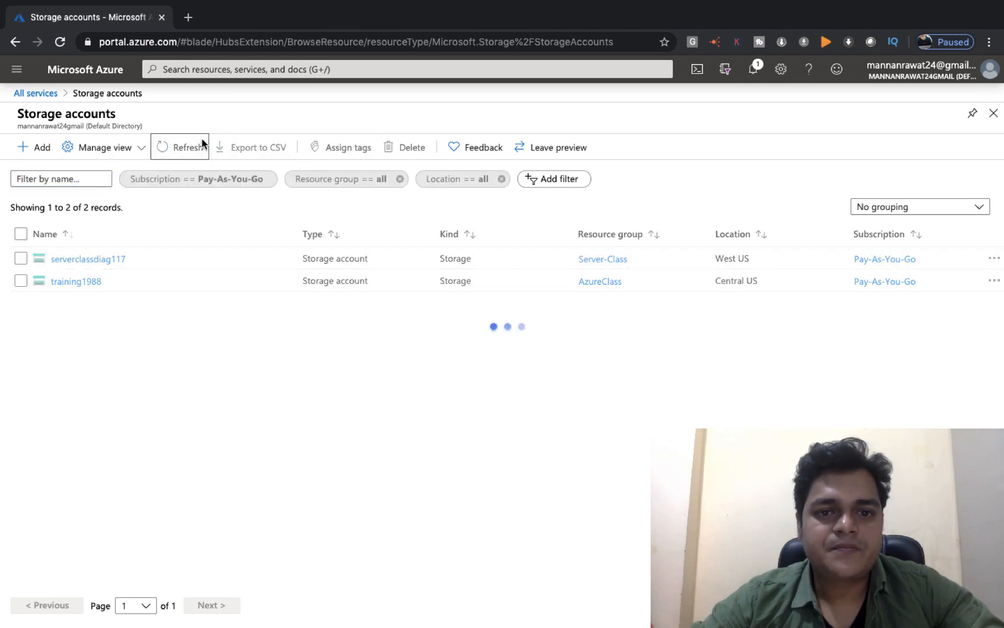
{"action": "left_click", "coordinate": [203, 143]}
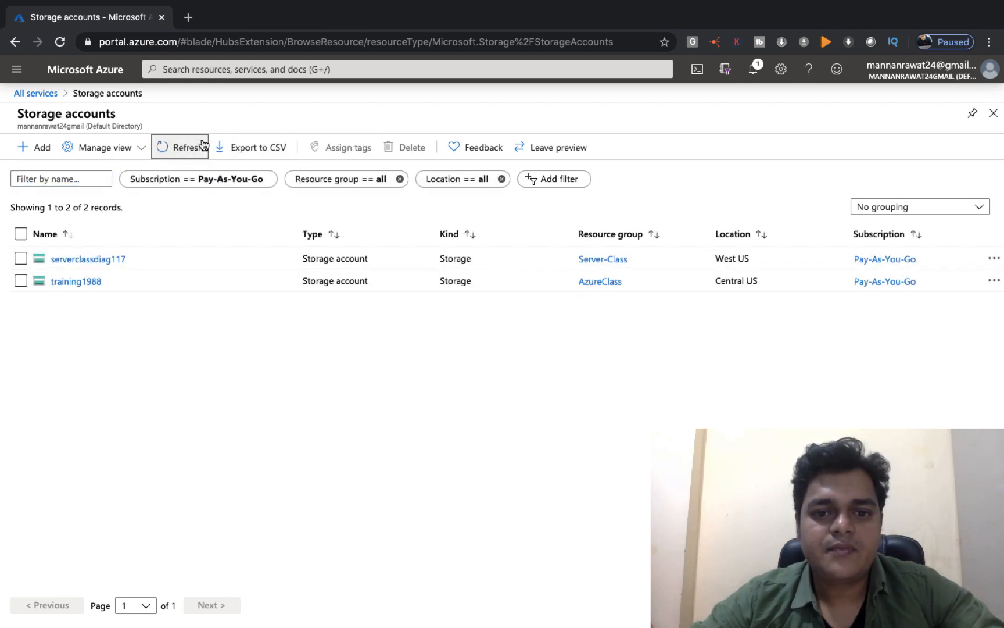
{"action": "left_click", "coordinate": [202, 142]}
Open the 25april storage account from its deployment notification and compare its overview and service list with the Paint sketch
{"action": "left_click", "coordinate": [757, 68]}
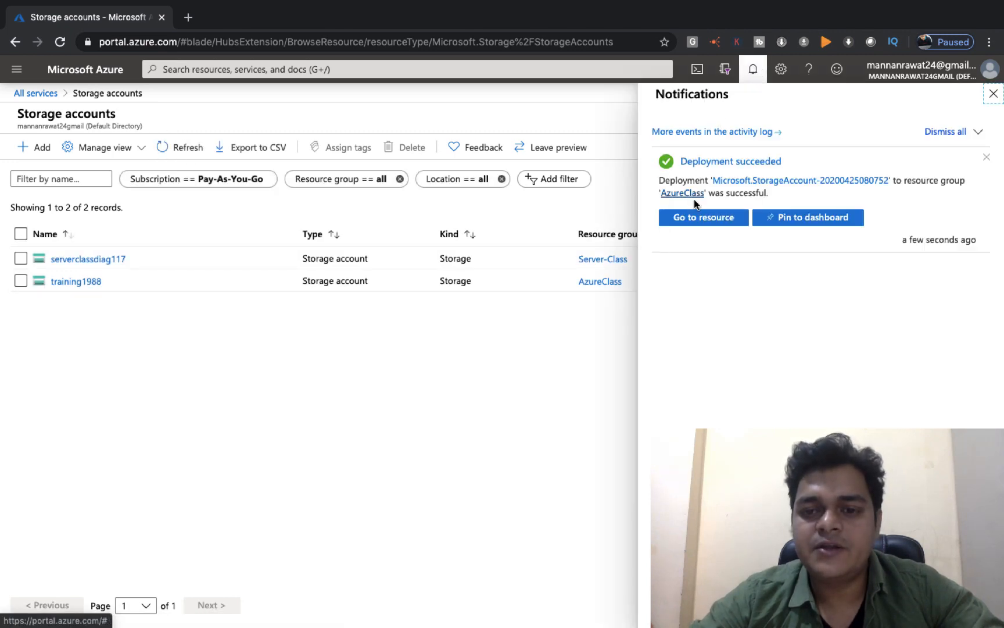
{"action": "left_click", "coordinate": [701, 217]}
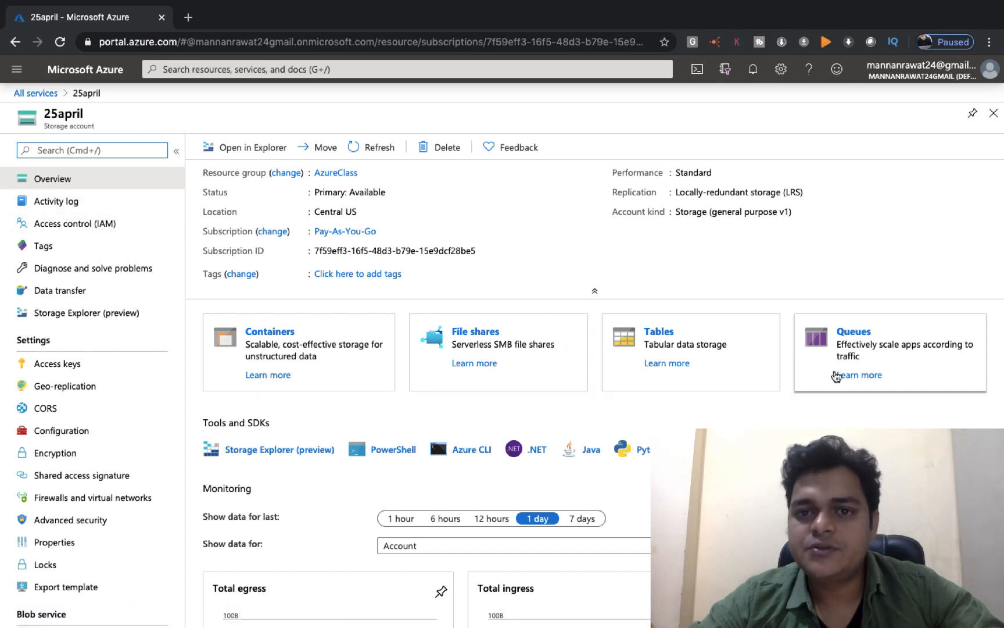
{"action": "key", "text": "ctrl+Right"}
{"action": "key", "text": "ctrl+Left"}
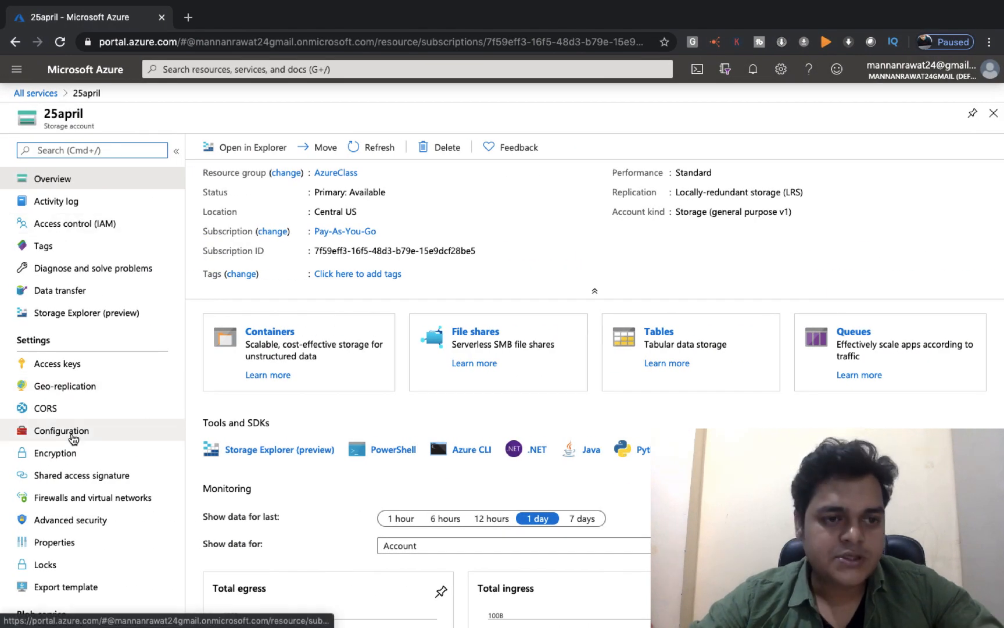
{"action": "scroll", "coordinate": [70, 494], "scroll_direction": "down", "scroll_amount": 3}
{"action": "scroll", "coordinate": [64, 494], "scroll_direction": "down", "scroll_amount": 1}
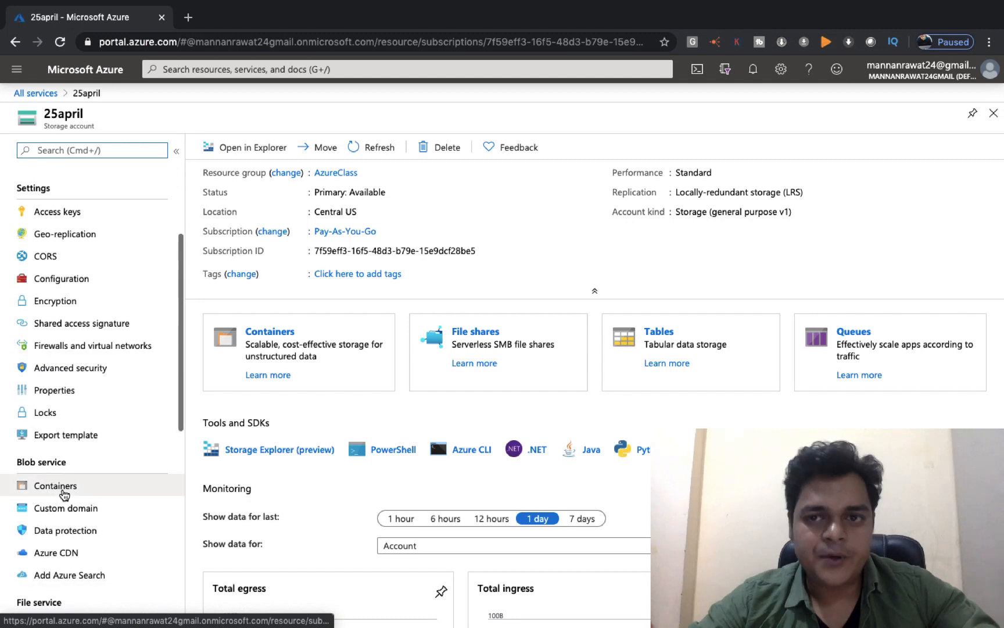
{"action": "scroll", "coordinate": [62, 494], "scroll_direction": "up", "scroll_amount": 4}
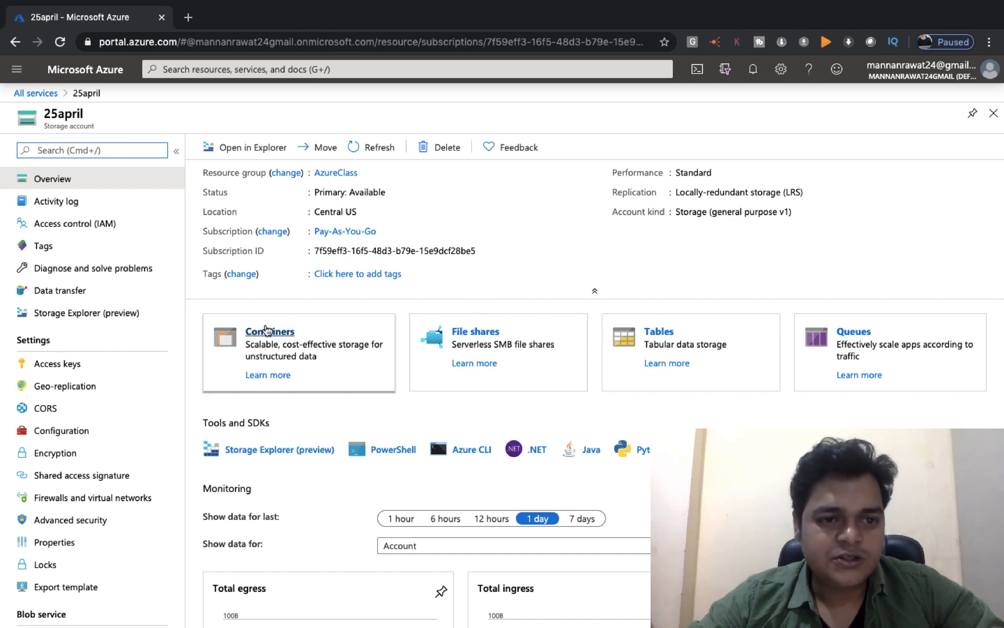
{"action": "left_click", "coordinate": [52, 177]}
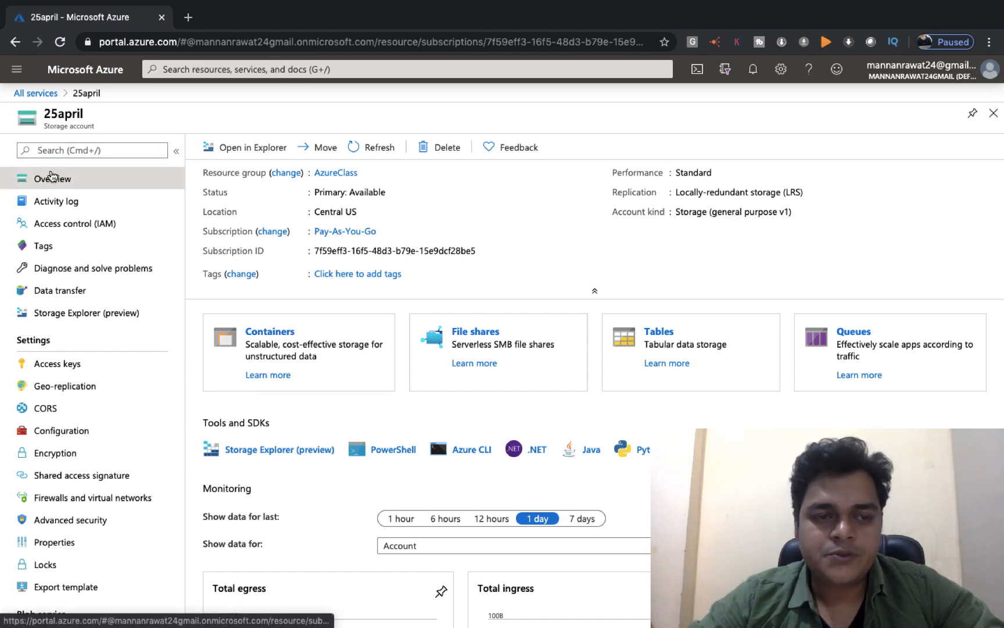
Create a blob container named training in 25april with public access level Container (anonymous read access for containers and blobs)
{"action": "left_click", "coordinate": [271, 343]}
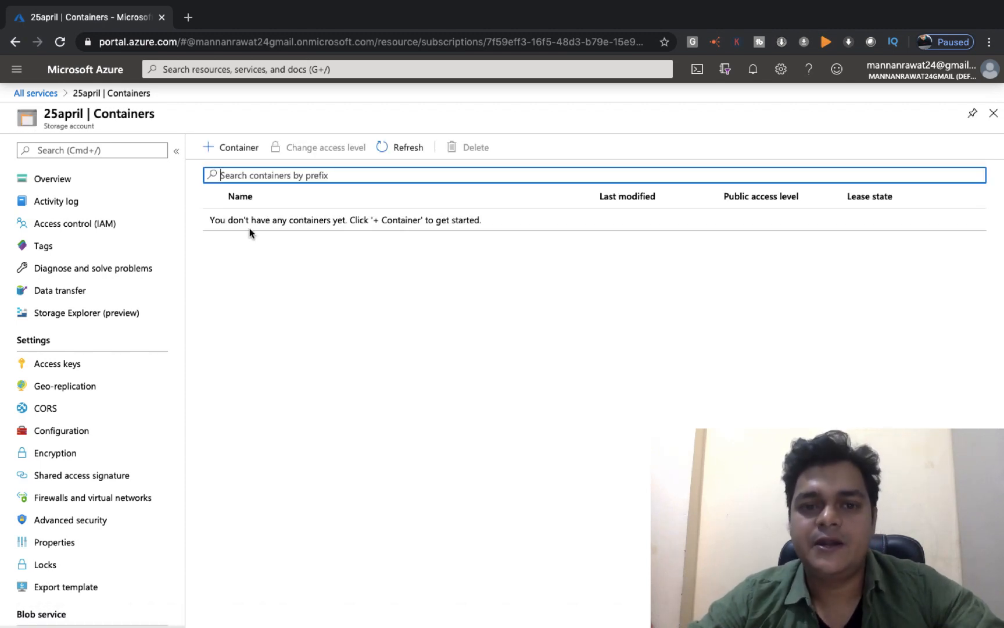
{"action": "left_click", "coordinate": [232, 149]}
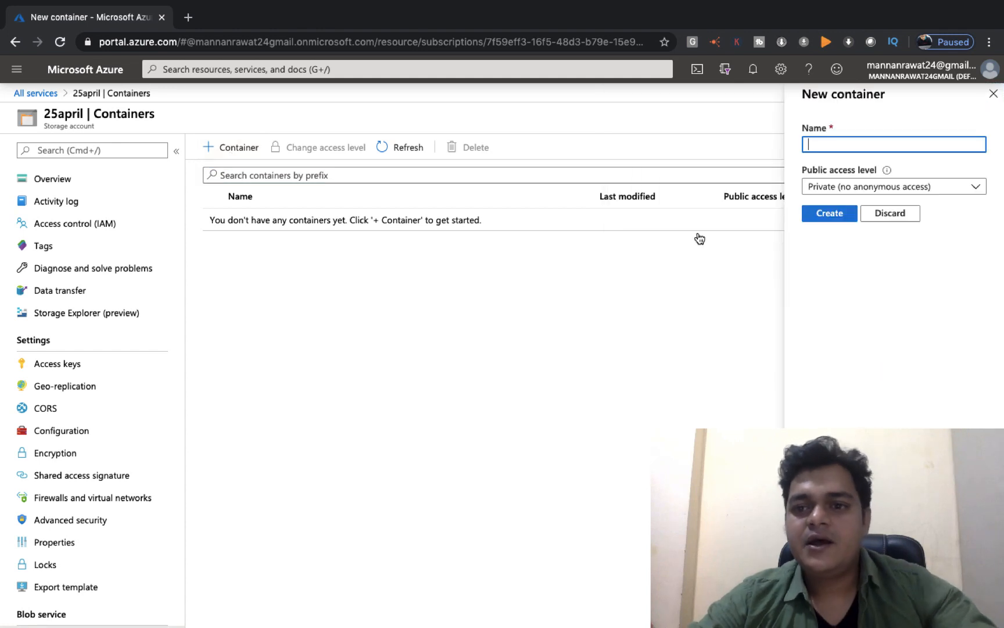
{"action": "left_click", "coordinate": [949, 139]}
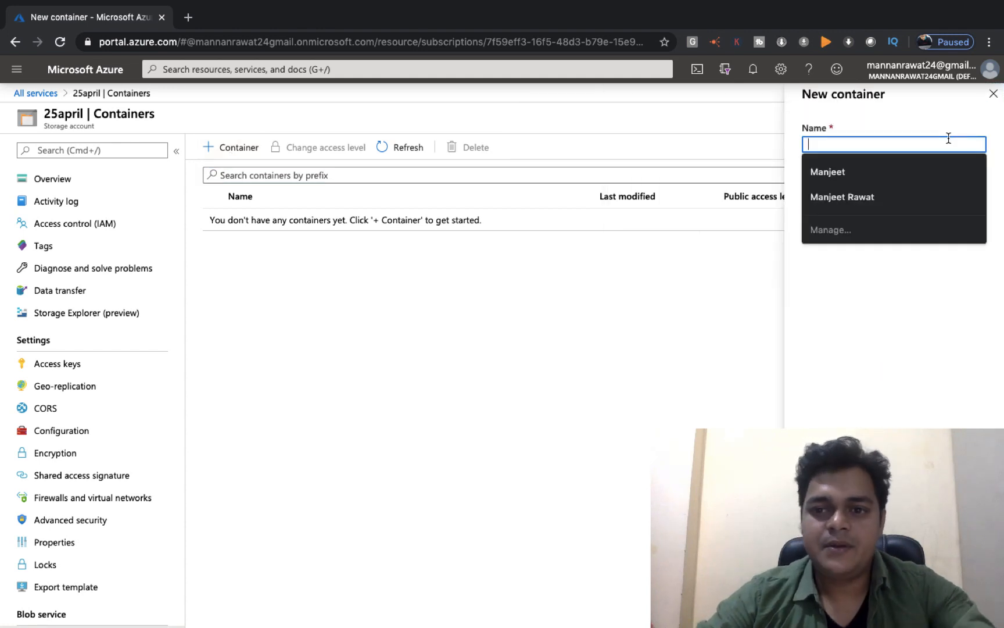
{"action": "type", "text": "training"}
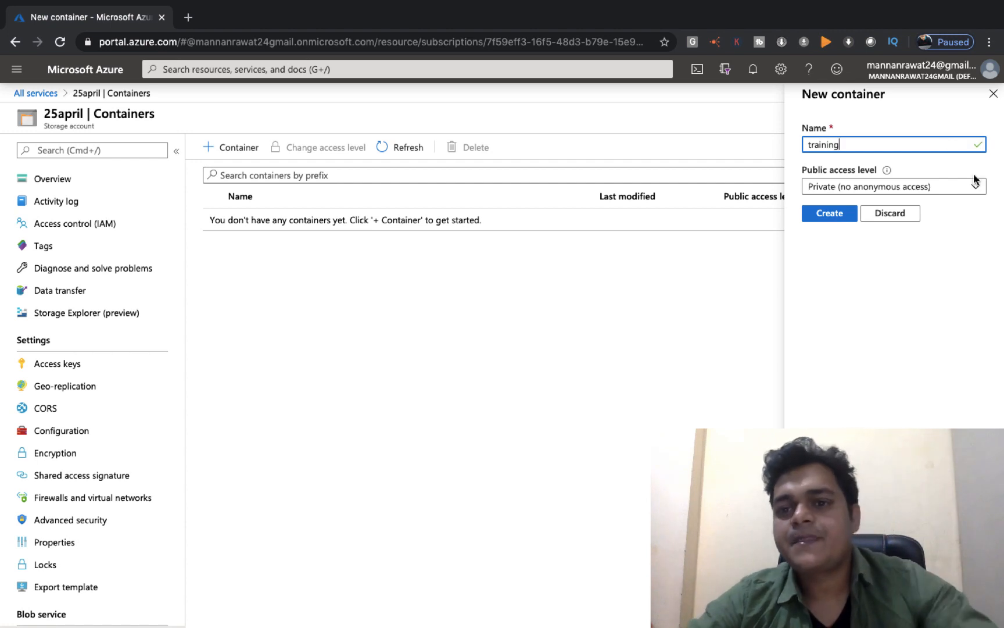
{"action": "left_click", "coordinate": [881, 197]}
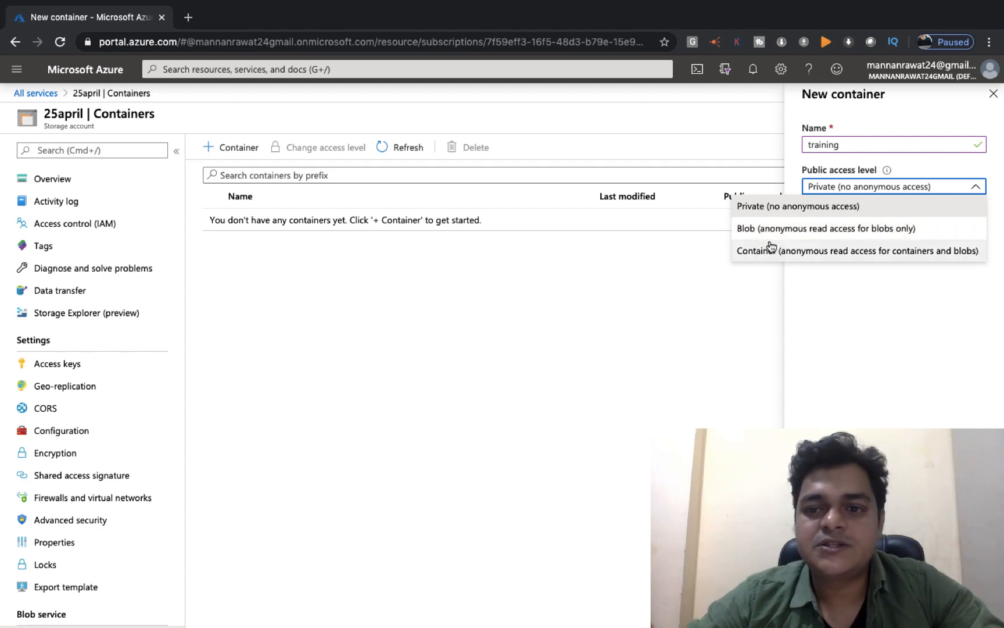
{"action": "left_click", "coordinate": [785, 253]}
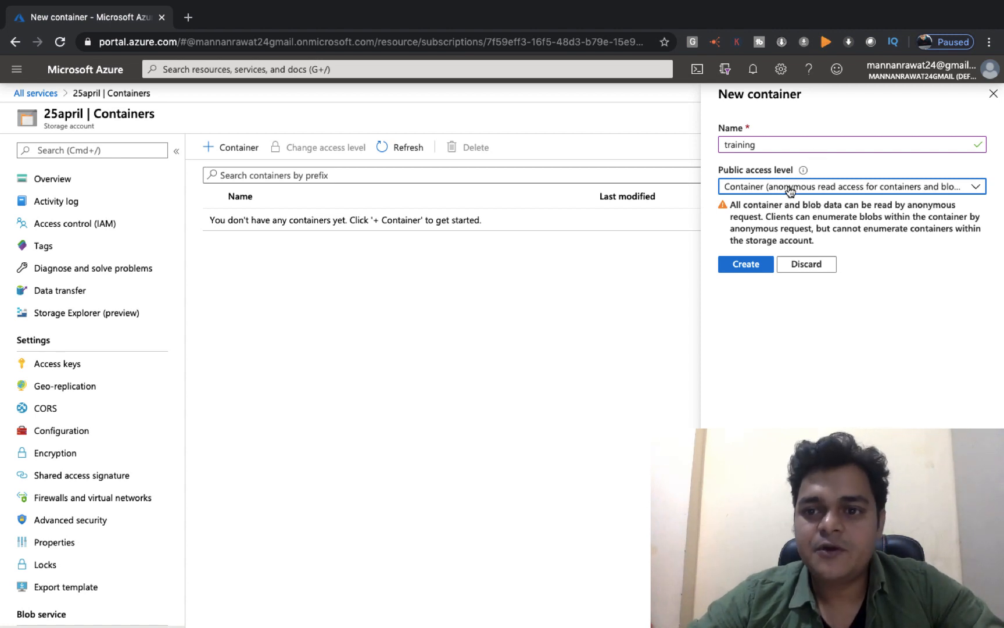
{"action": "left_click", "coordinate": [748, 265]}
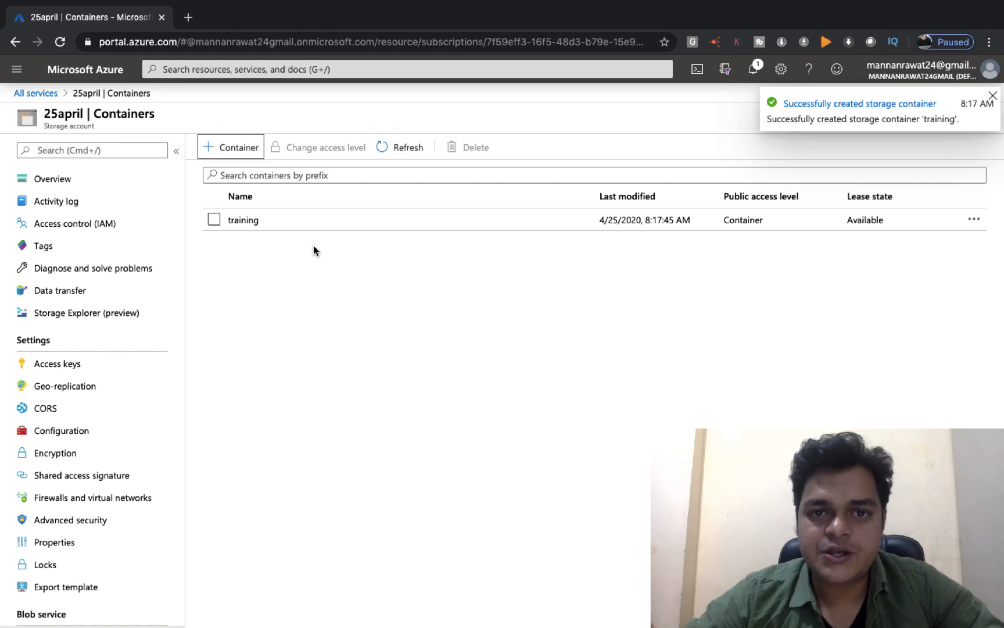
Upload the desktop image 1_IuJKZqu1A8vgDJYivUbM_w.png to the training container and close the upload pane
{"action": "left_click", "coordinate": [243, 220]}
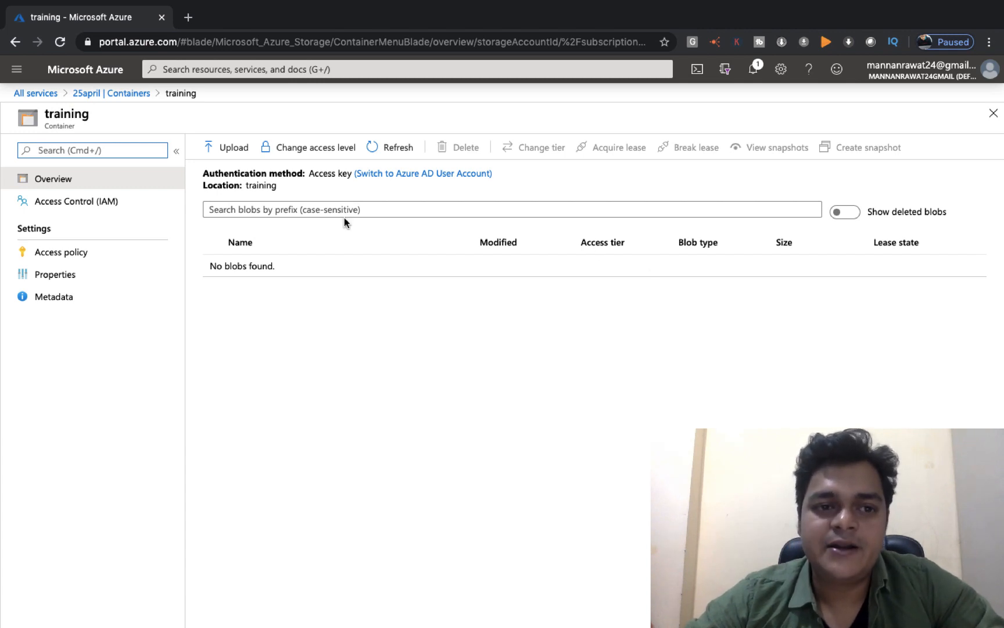
{"action": "left_click", "coordinate": [228, 147]}
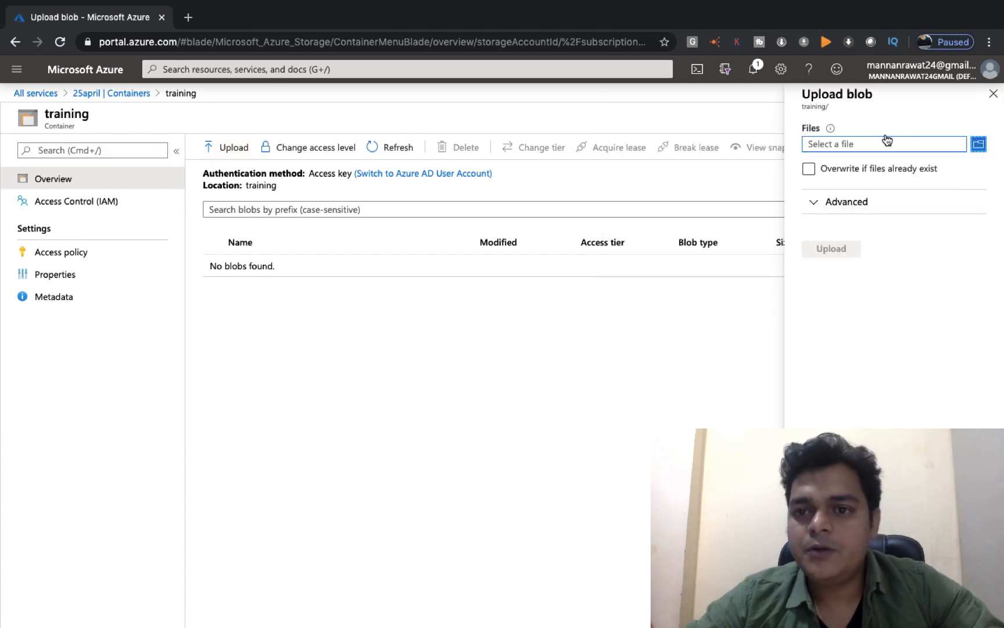
{"action": "left_click", "coordinate": [980, 145]}
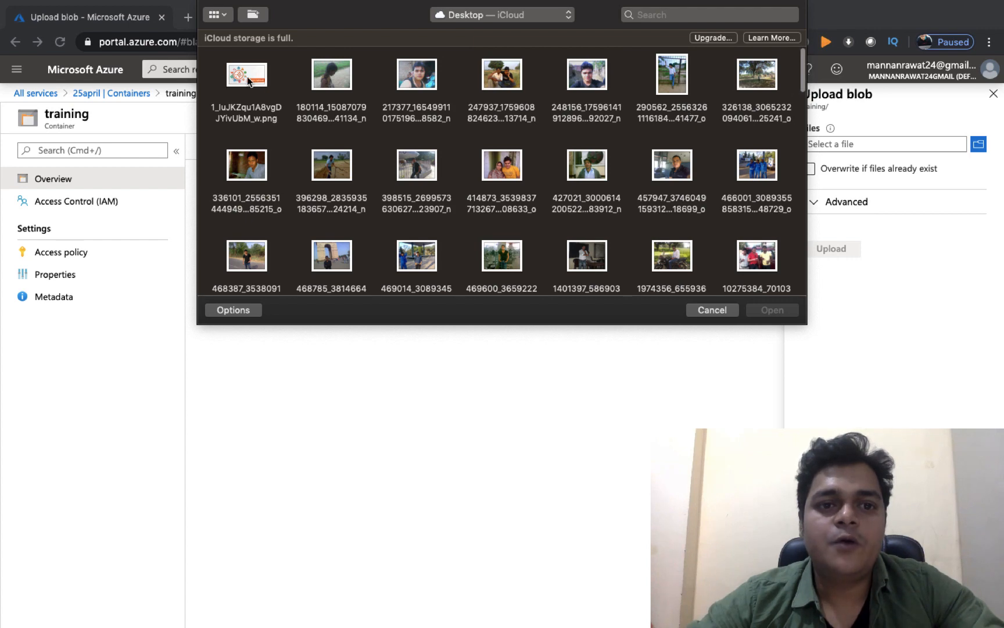
{"action": "left_click", "coordinate": [254, 79]}
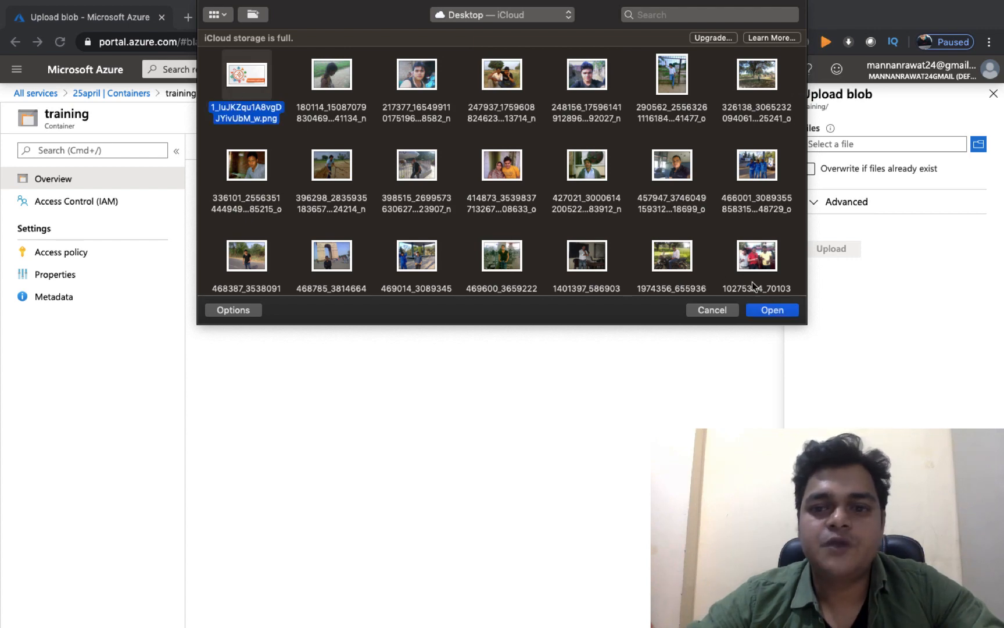
{"action": "left_click", "coordinate": [772, 310]}
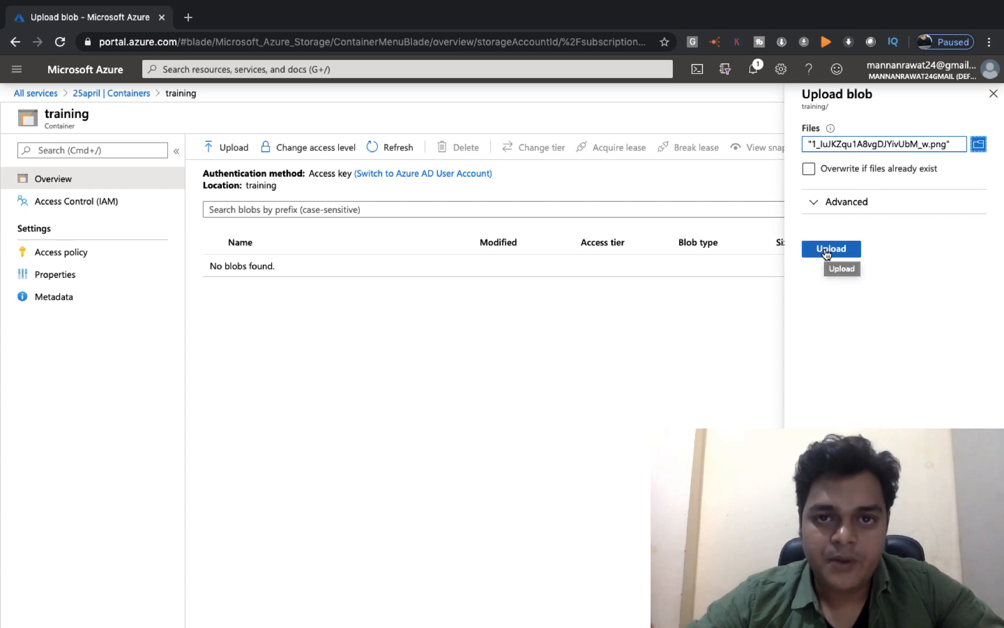
{"action": "left_click", "coordinate": [826, 250]}
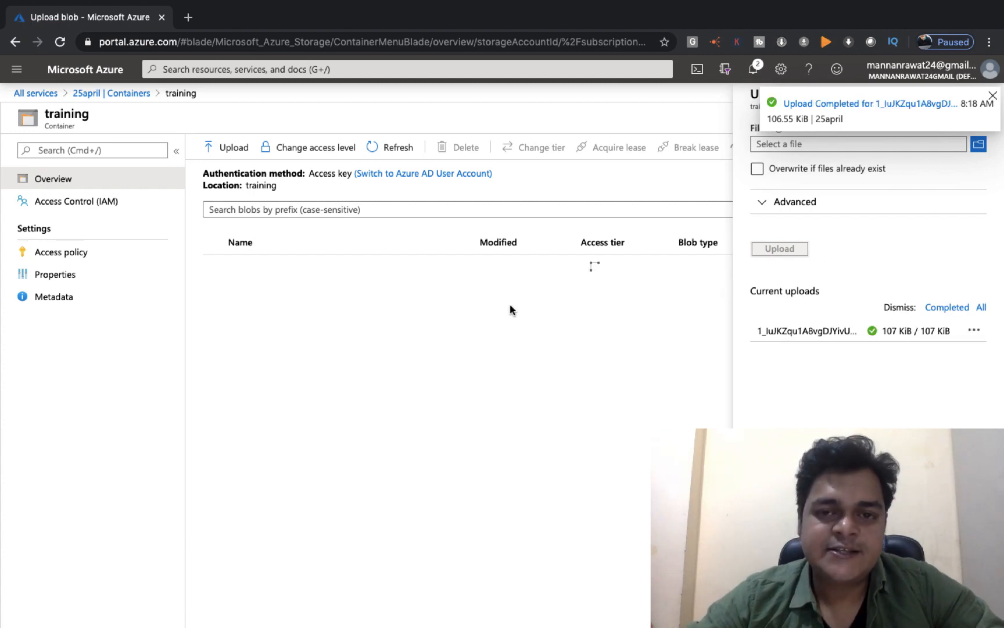
{"action": "left_click", "coordinate": [992, 96]}
{"action": "left_click", "coordinate": [999, 100]}
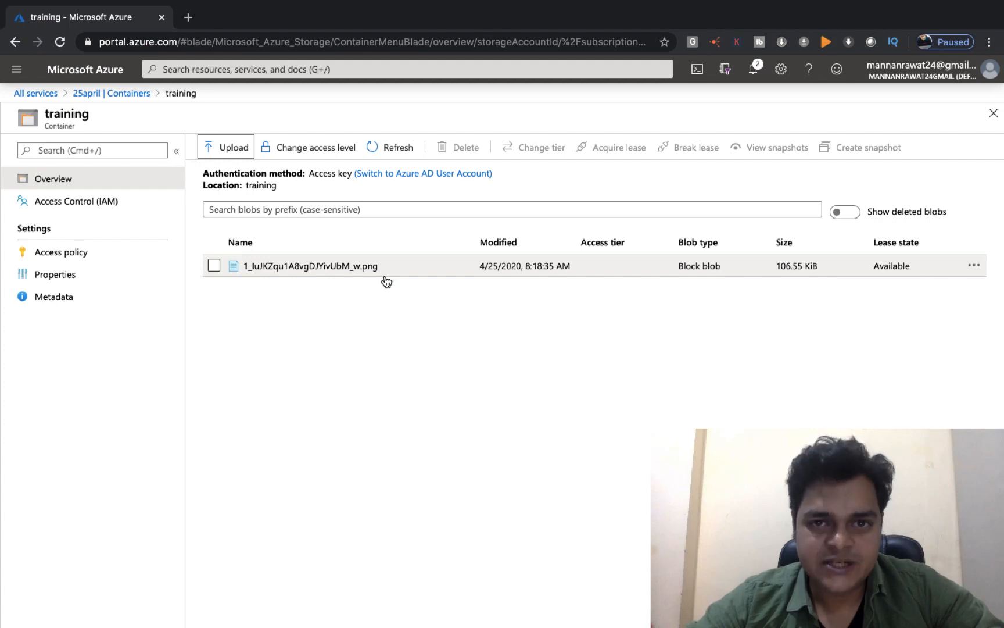
Open the uploaded PNG blob's properties and examine its URL, last modified date and creation time
{"action": "left_click", "coordinate": [297, 266]}
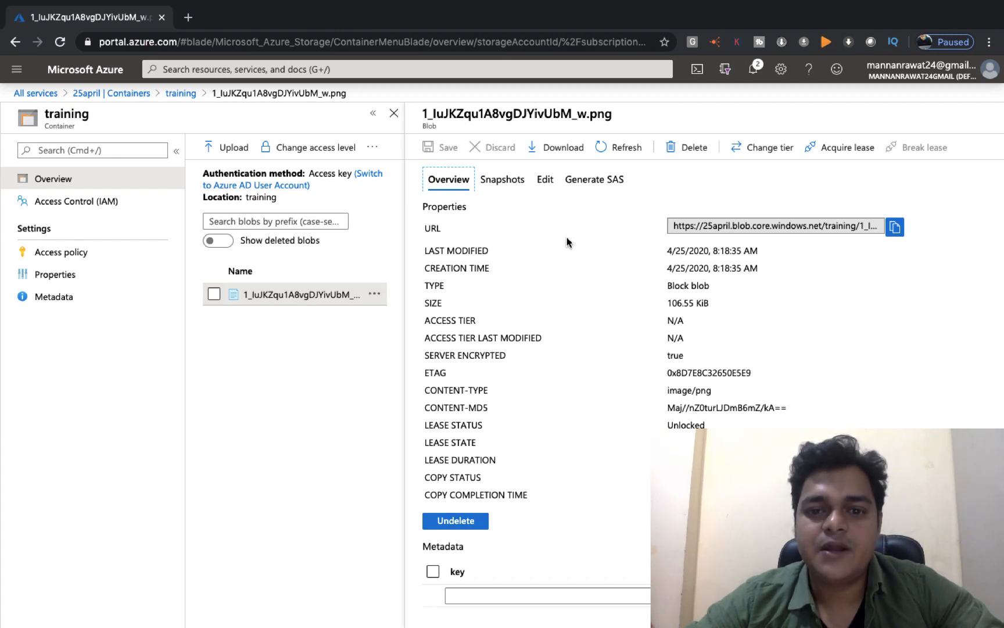
{"action": "left_click_drag", "start_coordinate": [420, 251], "coordinate": [760, 267]}
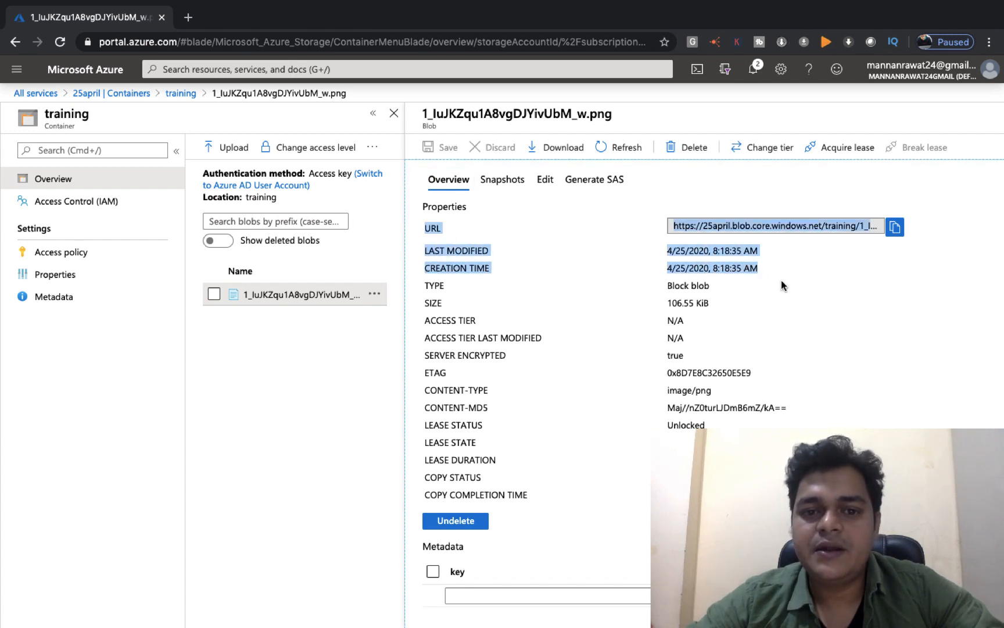
{"action": "left_click", "coordinate": [782, 281]}
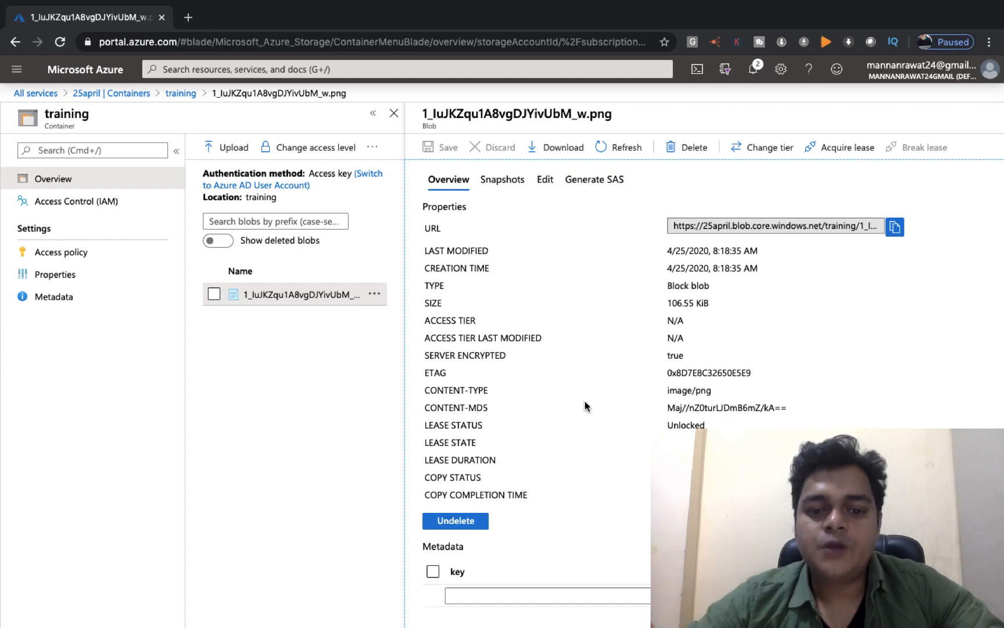
Copy the PNG blob's URL from its properties and load it in Safari to view the image through the public link
{"action": "left_click", "coordinate": [895, 229]}
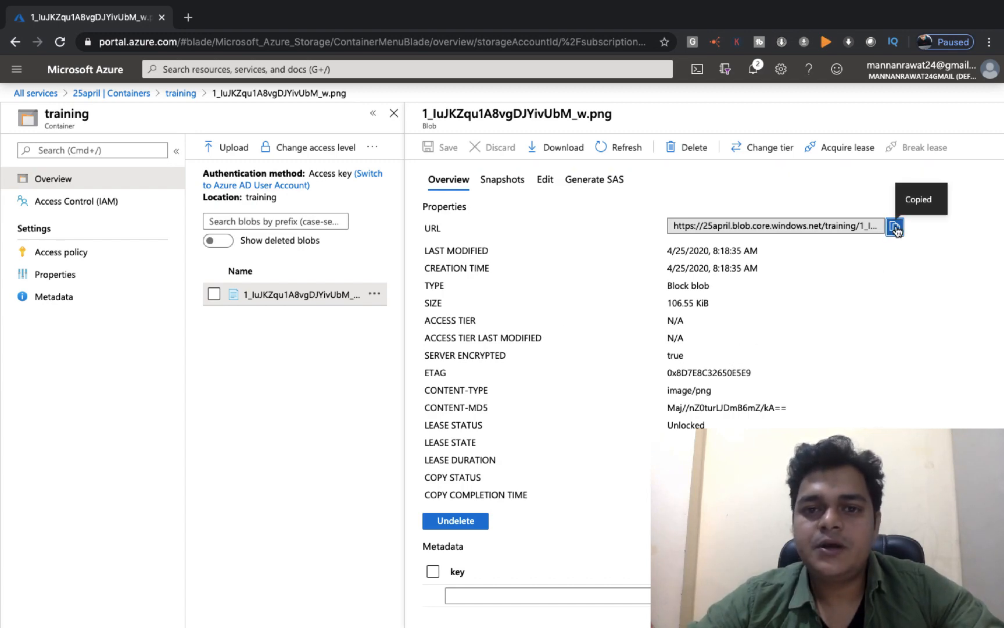
{"action": "key", "text": "ctrl+Left"}
{"action": "left_click", "coordinate": [116, 612]}
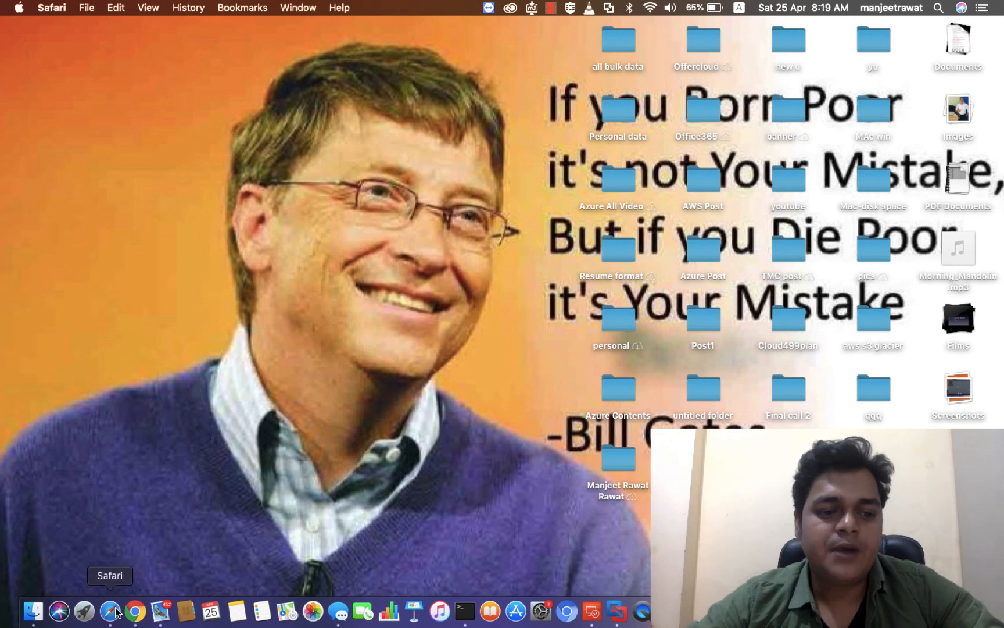
{"action": "left_click", "coordinate": [40, 28]}
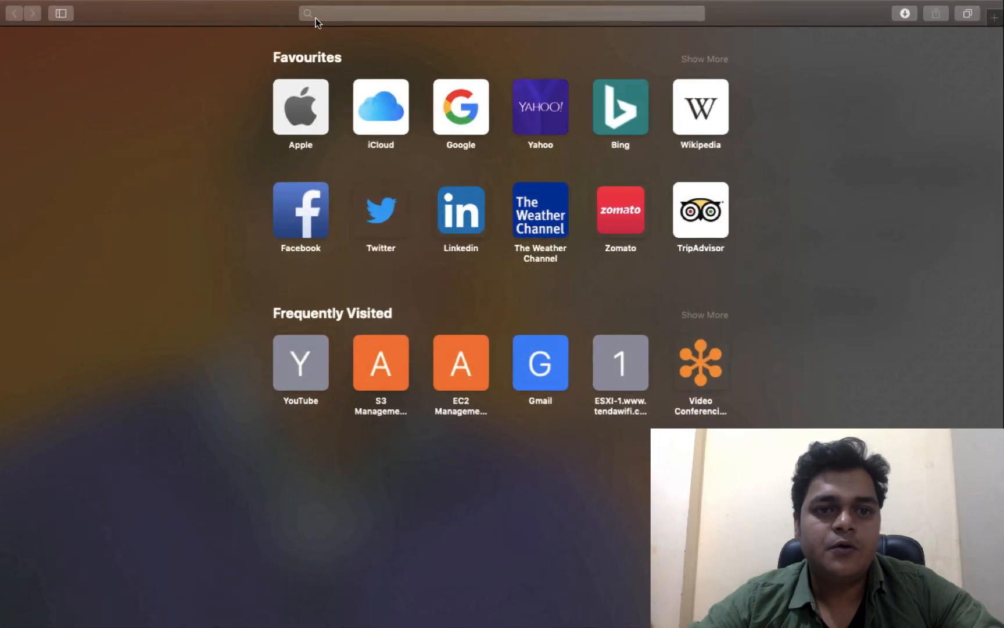
{"action": "left_click", "coordinate": [316, 17]}
{"action": "key", "text": "super+v"}
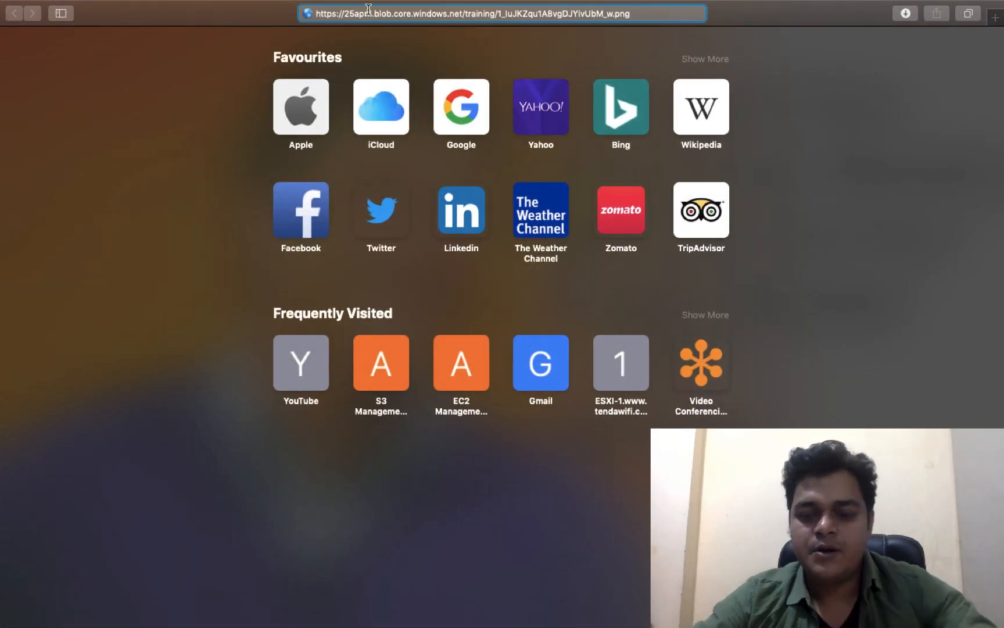
{"action": "key", "text": "Return"}
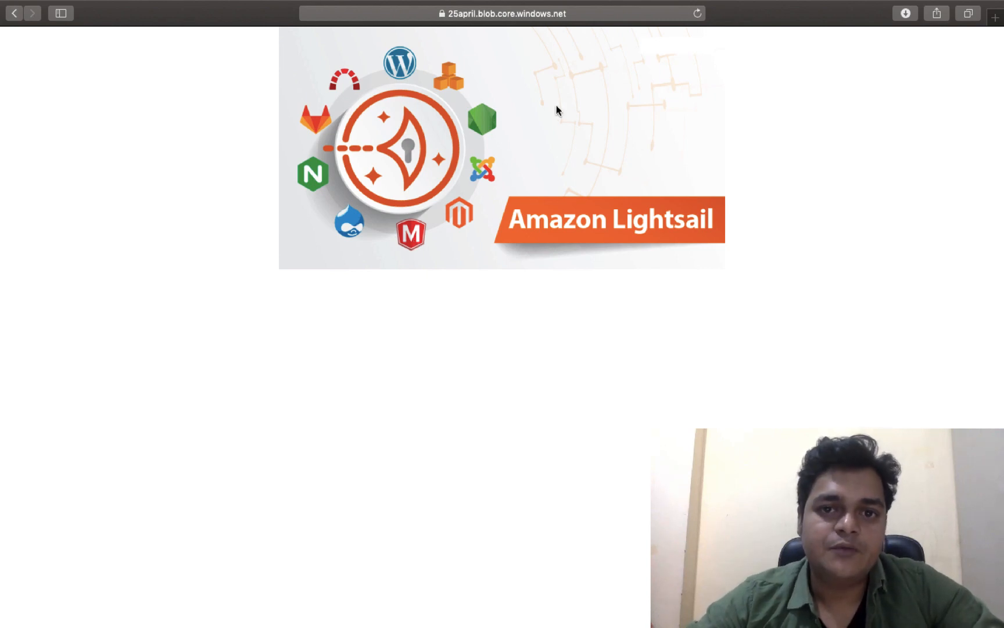
Return to the blob's properties in the Azure portal in Chrome, copy its URL again and review the portal notifications
{"action": "key", "text": "ctrl+Right"}
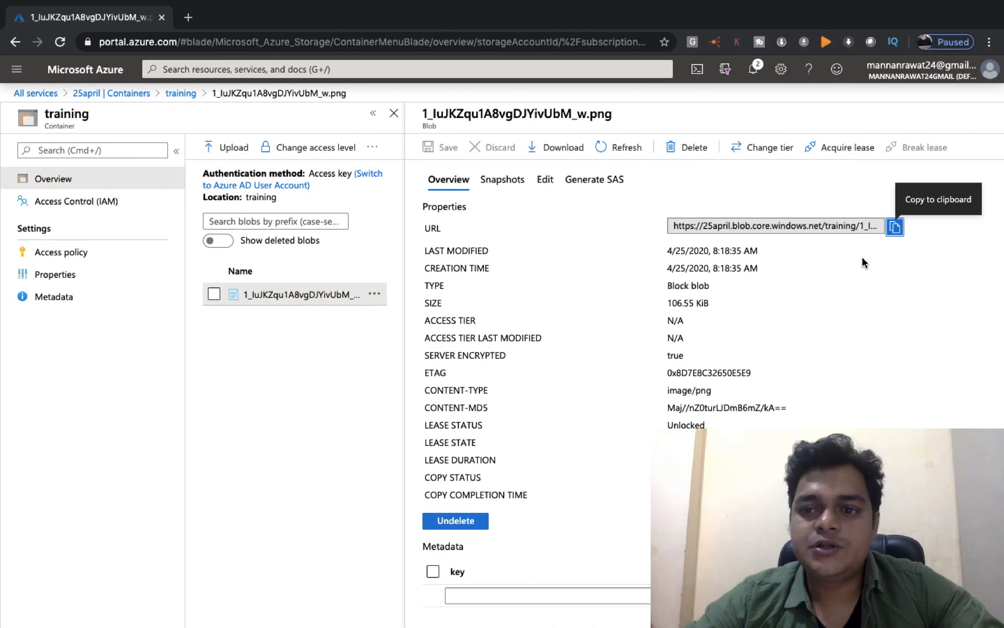
{"action": "left_click", "coordinate": [894, 227]}
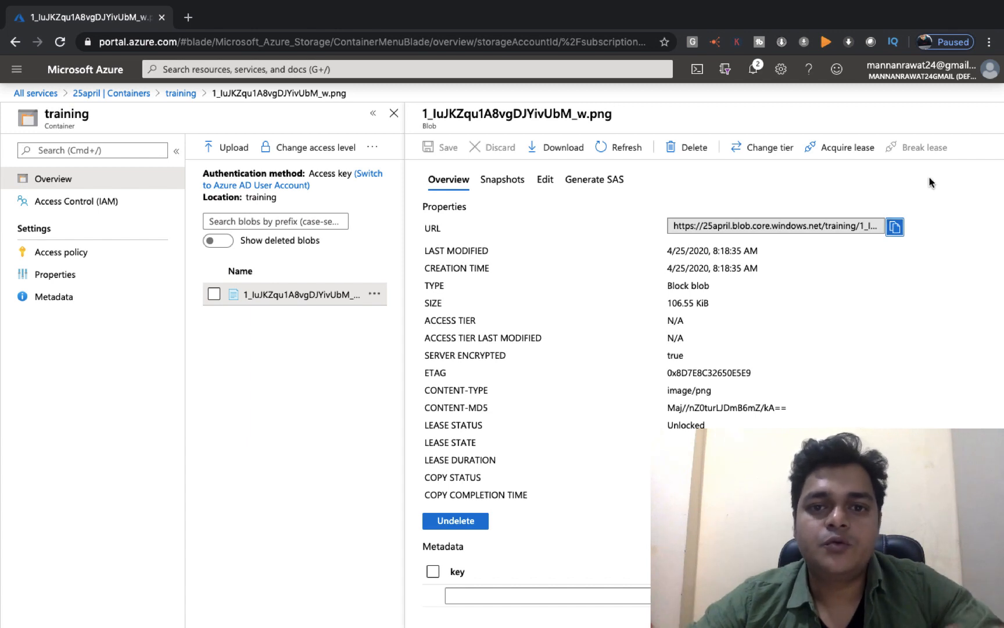
{"action": "left_click", "coordinate": [630, 150]}
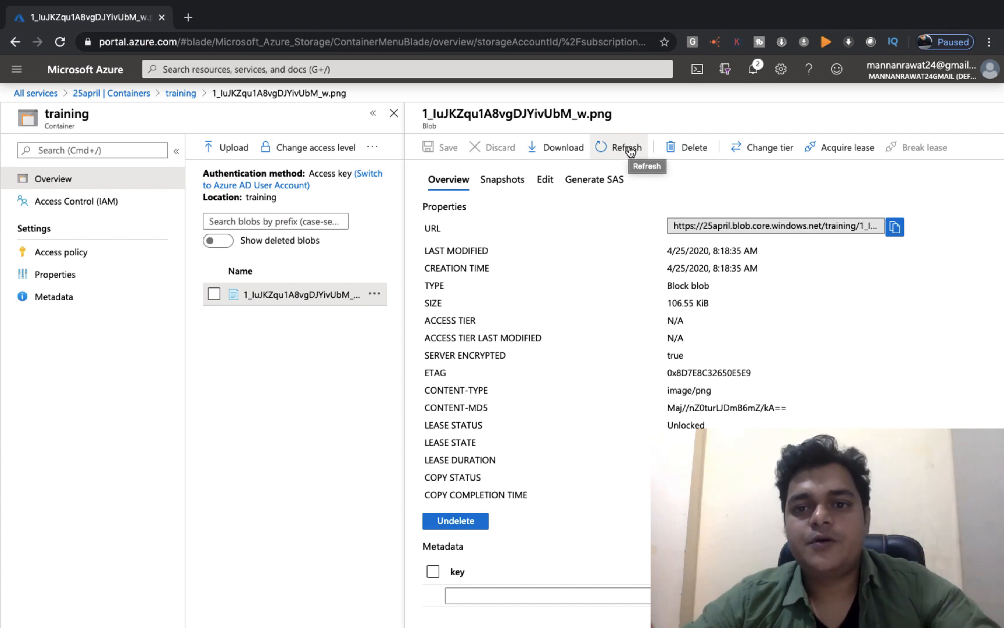
{"action": "left_click", "coordinate": [754, 68]}
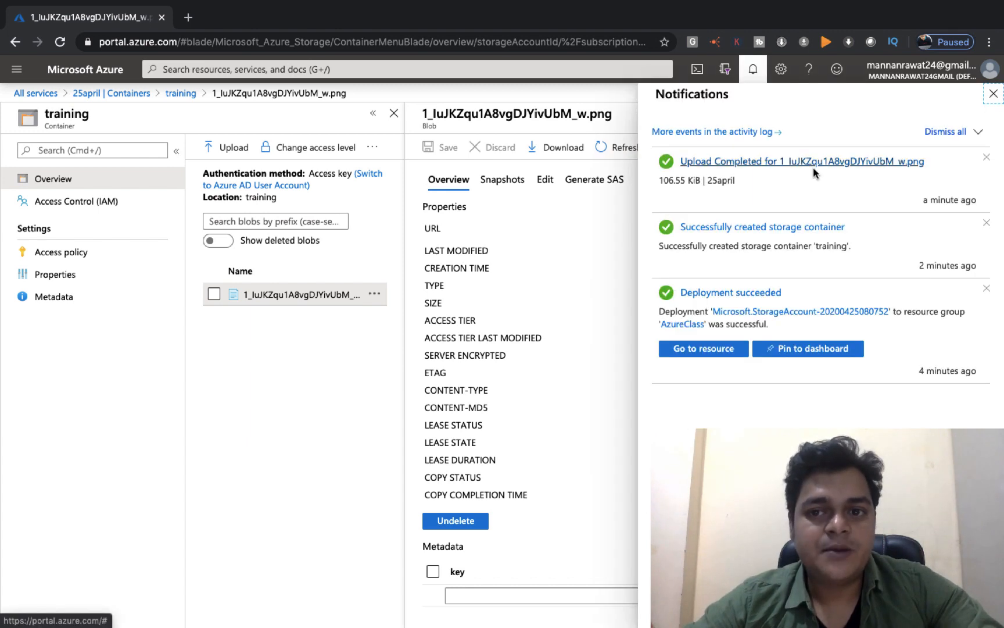
{"action": "left_click", "coordinate": [993, 94]}
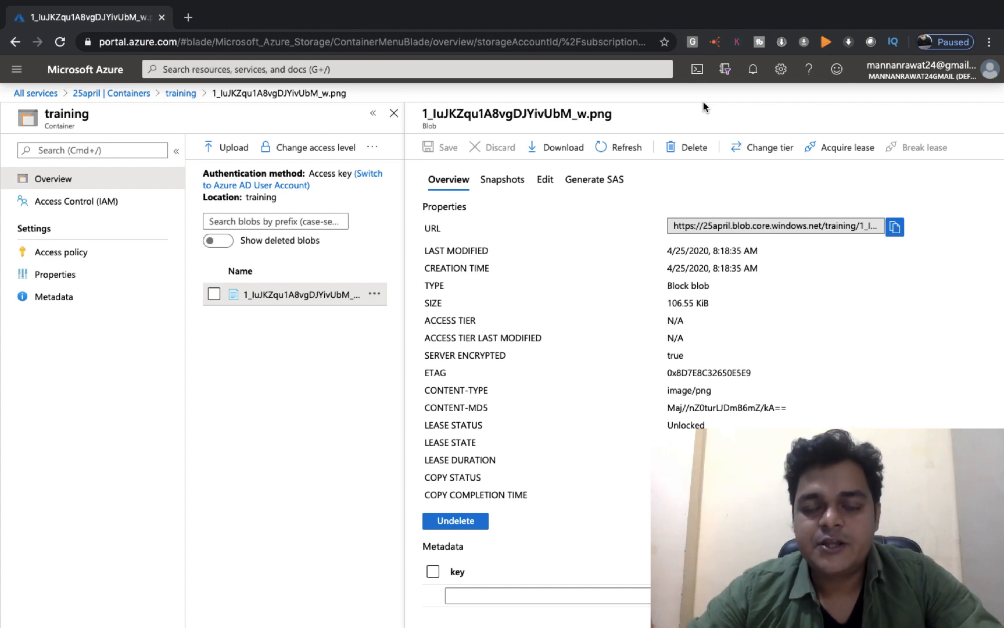
{"action": "key", "text": "ctrl+Left"}
{"action": "key", "text": "ctrl+Left"}
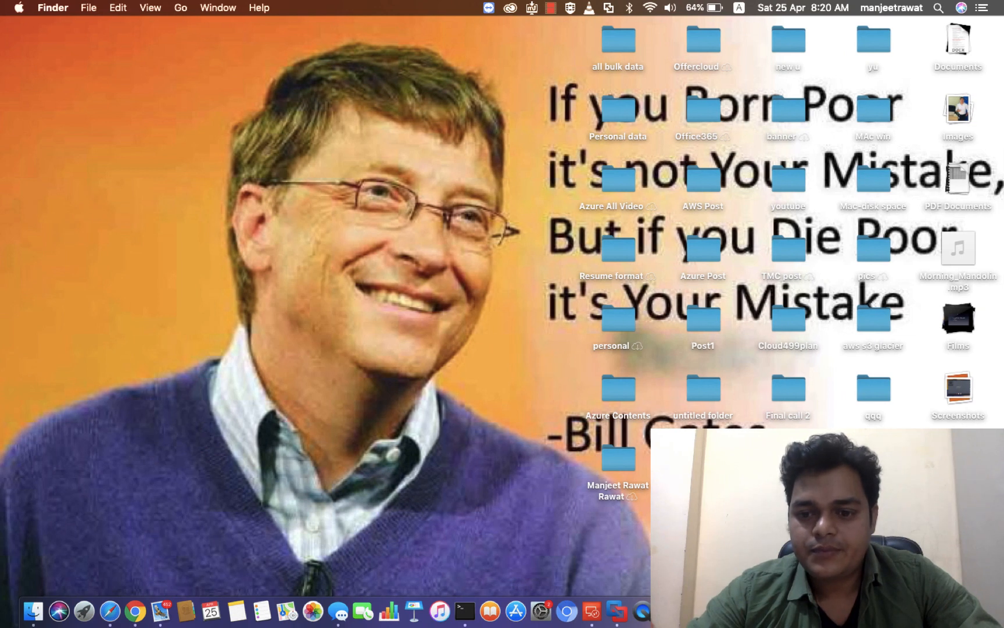
{"action": "right_click", "coordinate": [910, 611]}
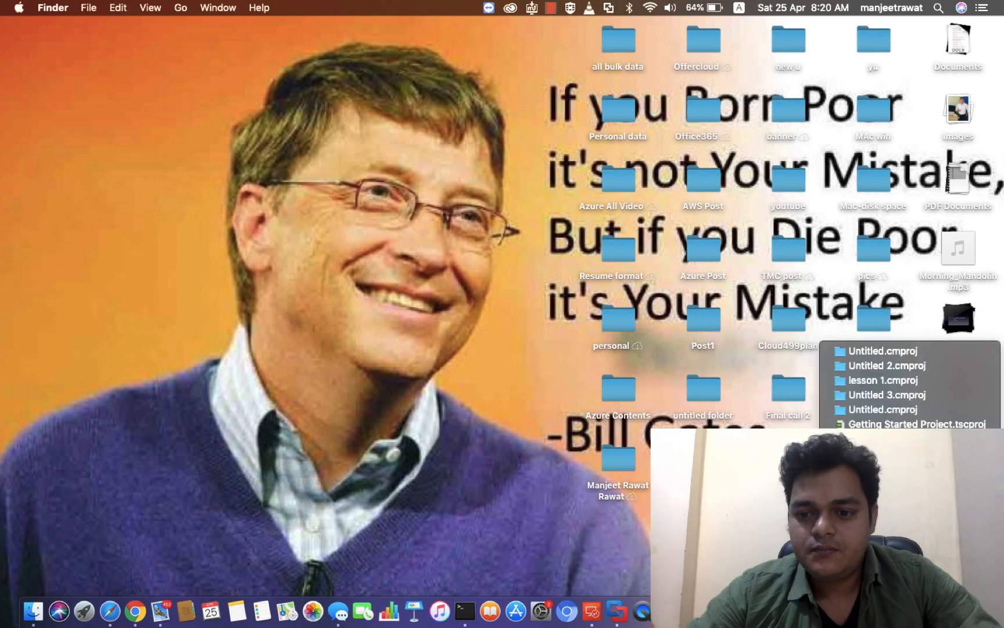